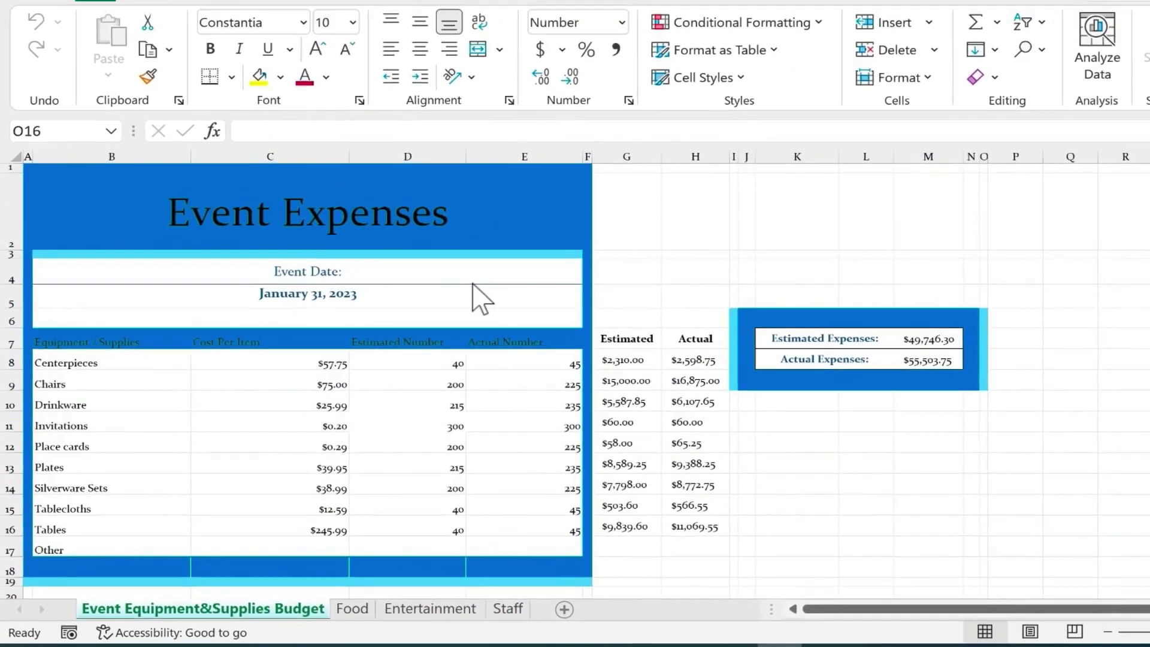
- Search the Event Equipment&Supplies Budget sheet for "chairs" and go to the next match
left_click(1054, 198)
double_click(688, 295)
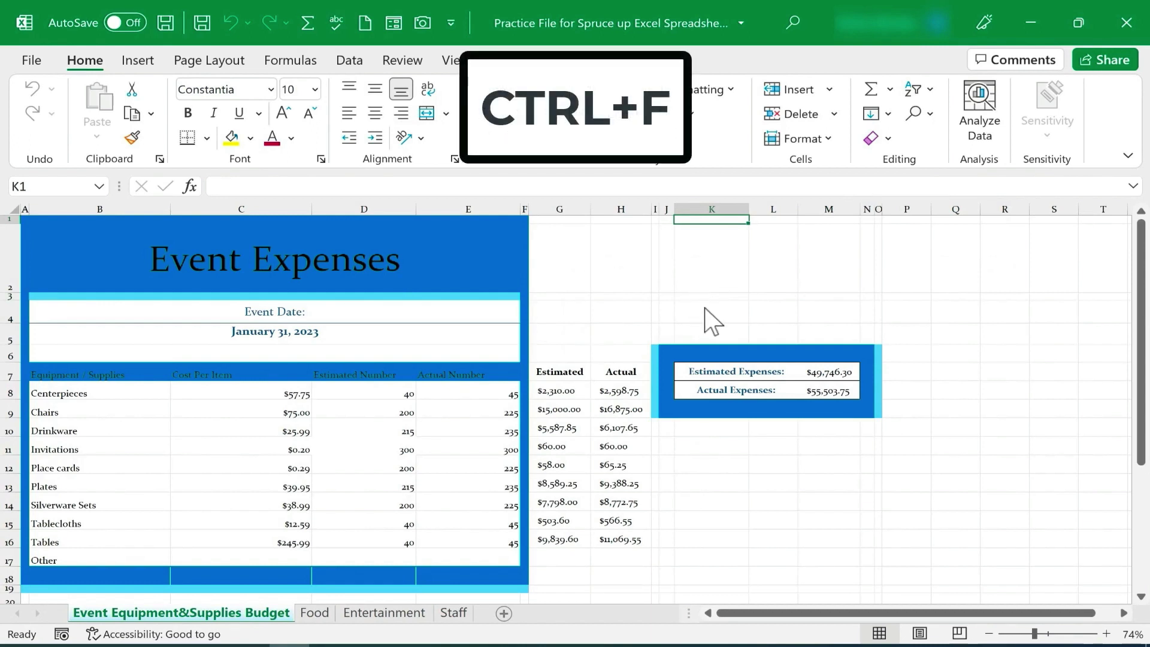
key("ctrl+f")
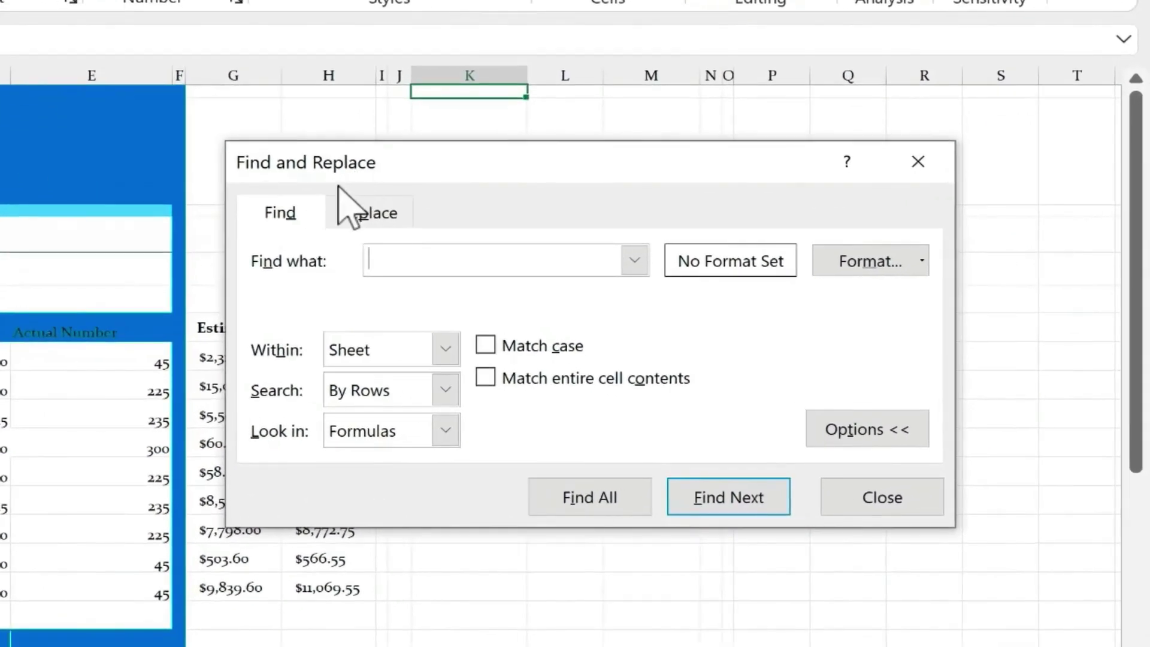
left_click(417, 259)
type("chairs")
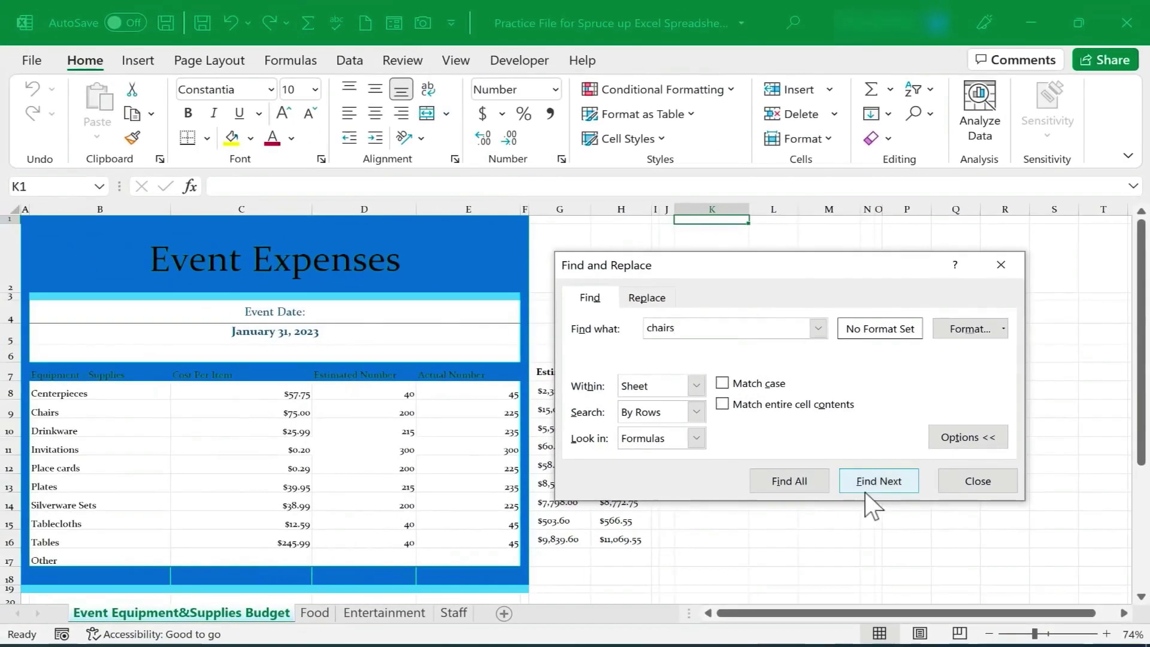
left_click(868, 486)
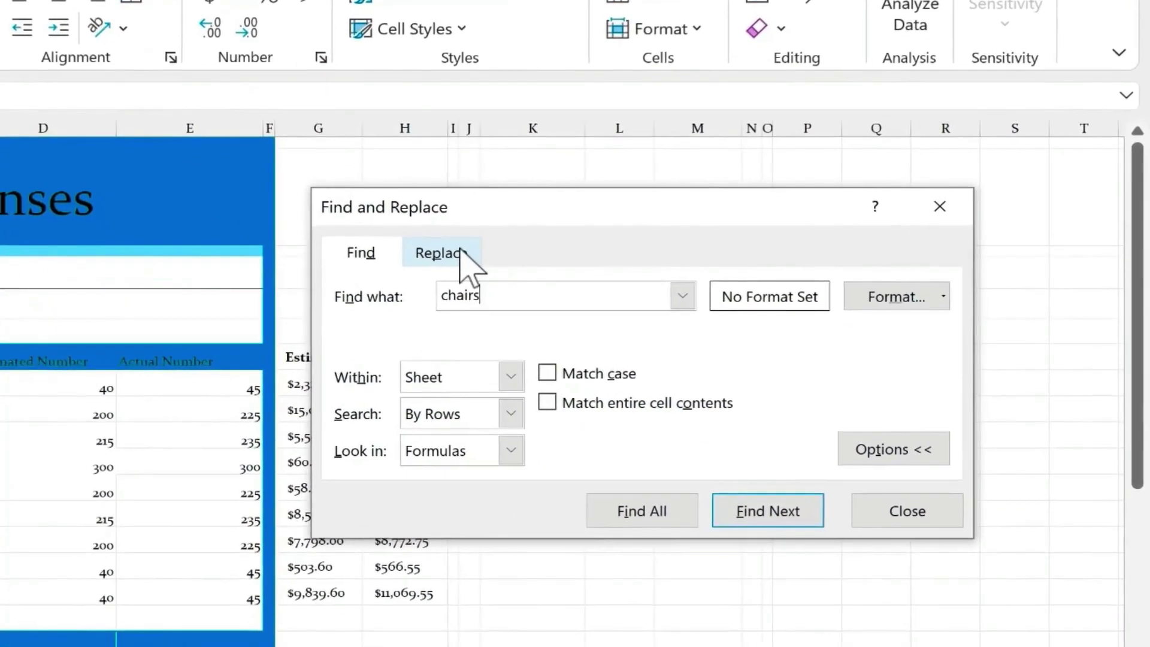
- Replace all occurrences of "Event" with "Wedding Dinner" on the current sheet
left_click(661, 296)
left_click_drag(437, 297, 409, 283)
left_click(471, 329)
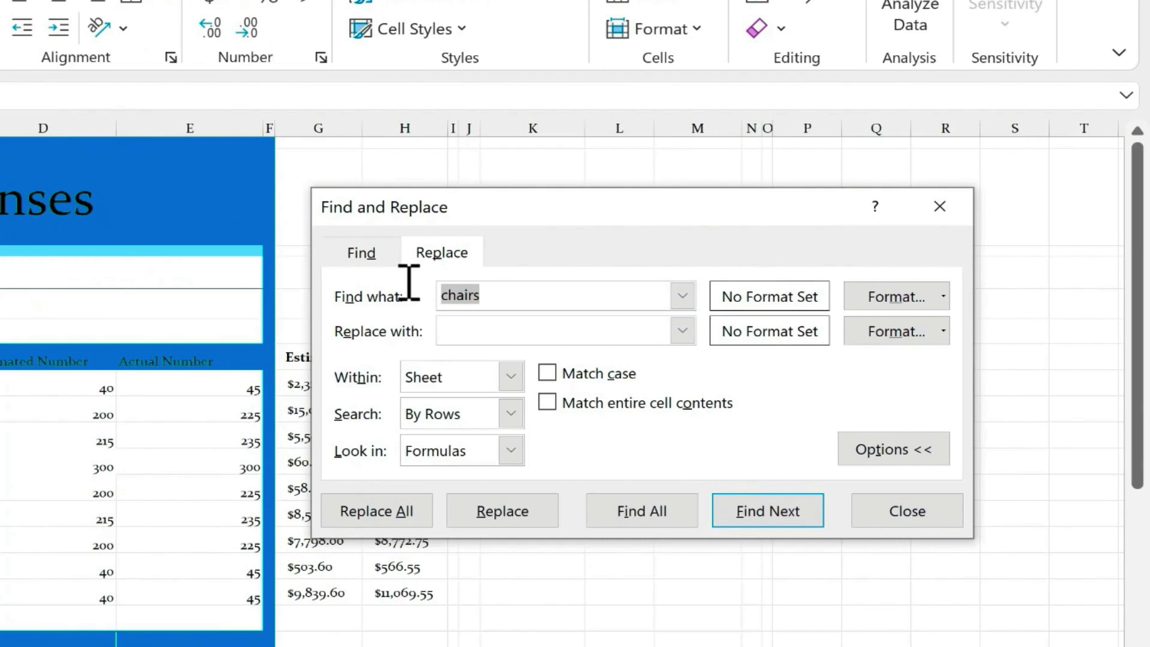
type("Event")
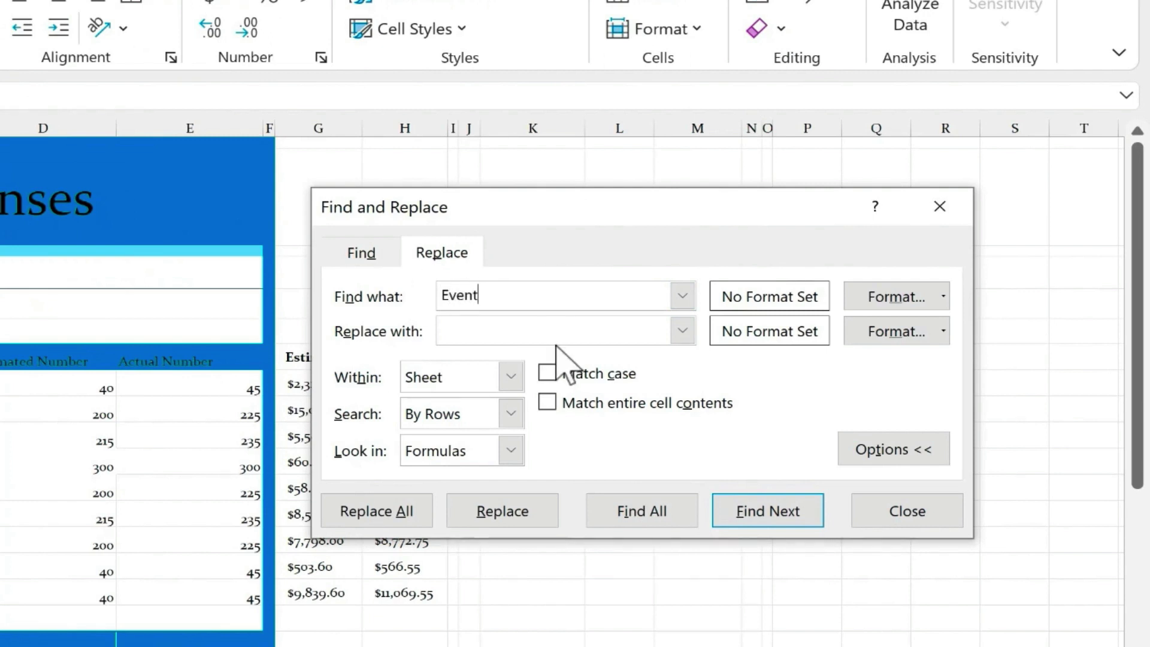
left_click(544, 328)
type("Wedding Dinner")
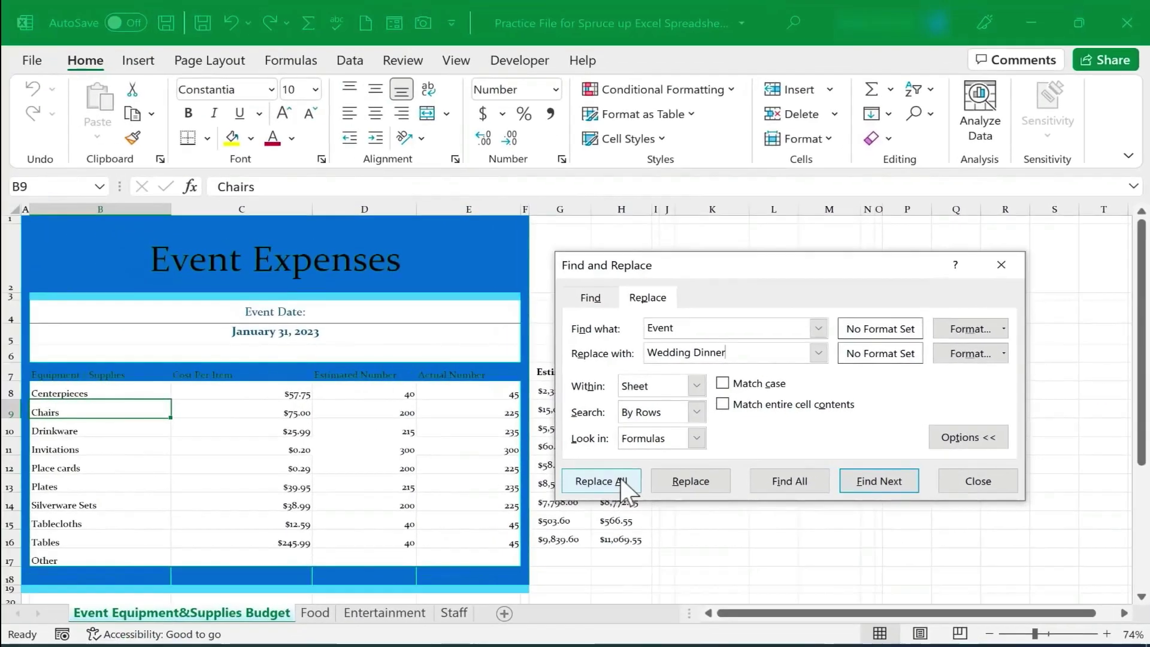
left_click(621, 481)
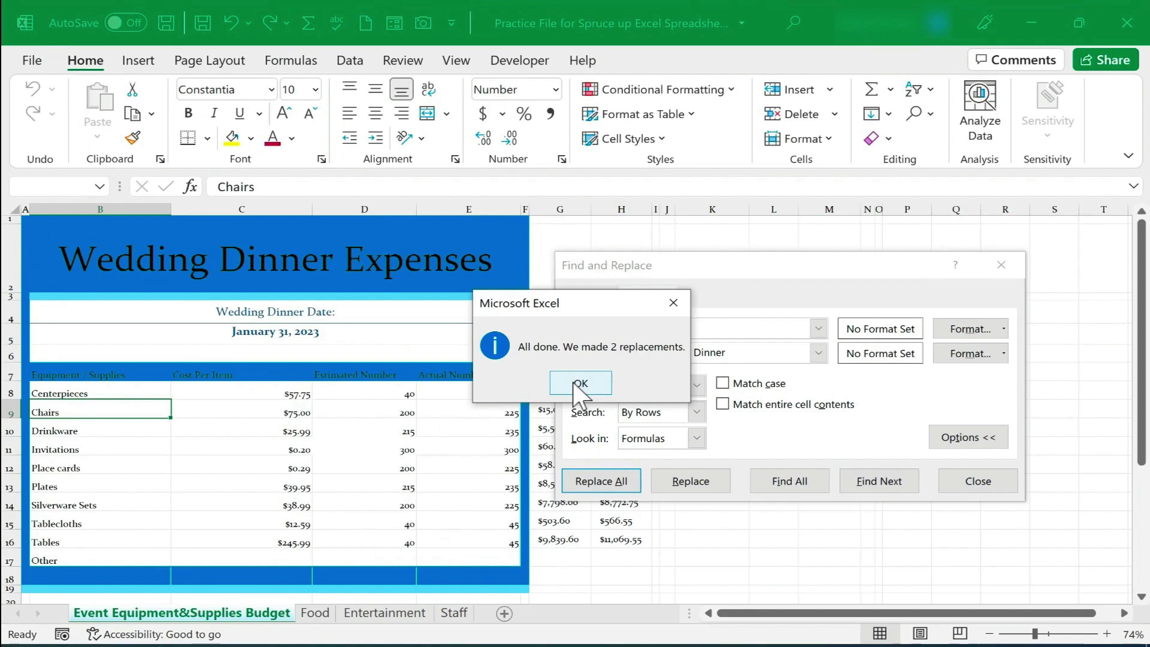
left_click(578, 383)
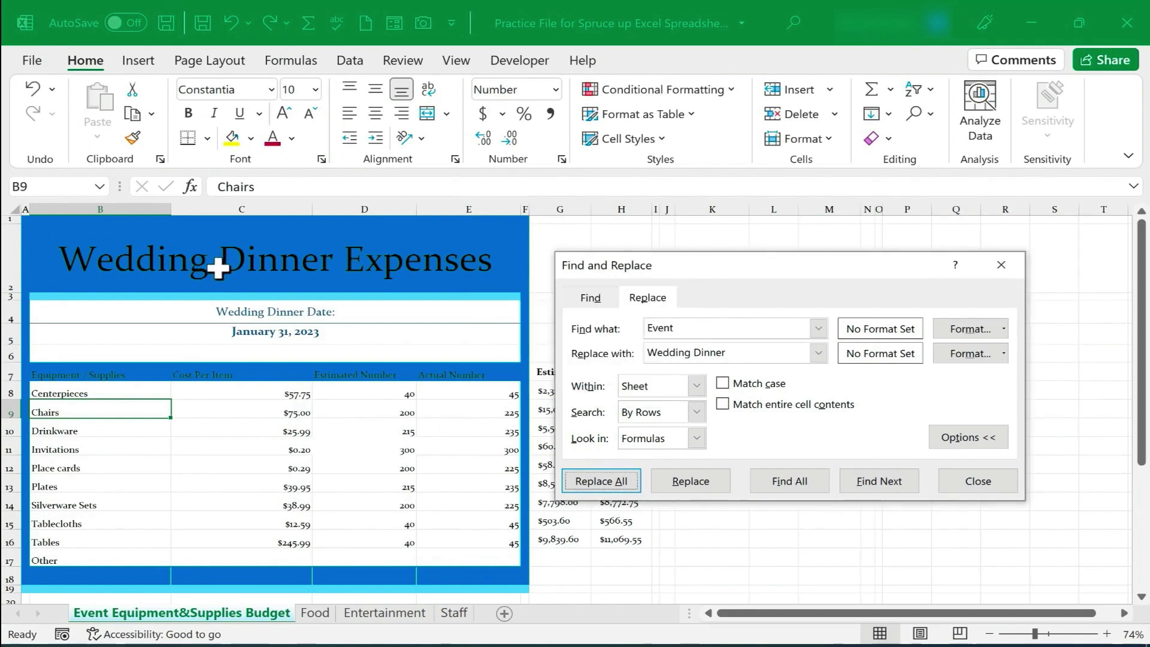
left_click_drag(714, 274, 681, 253)
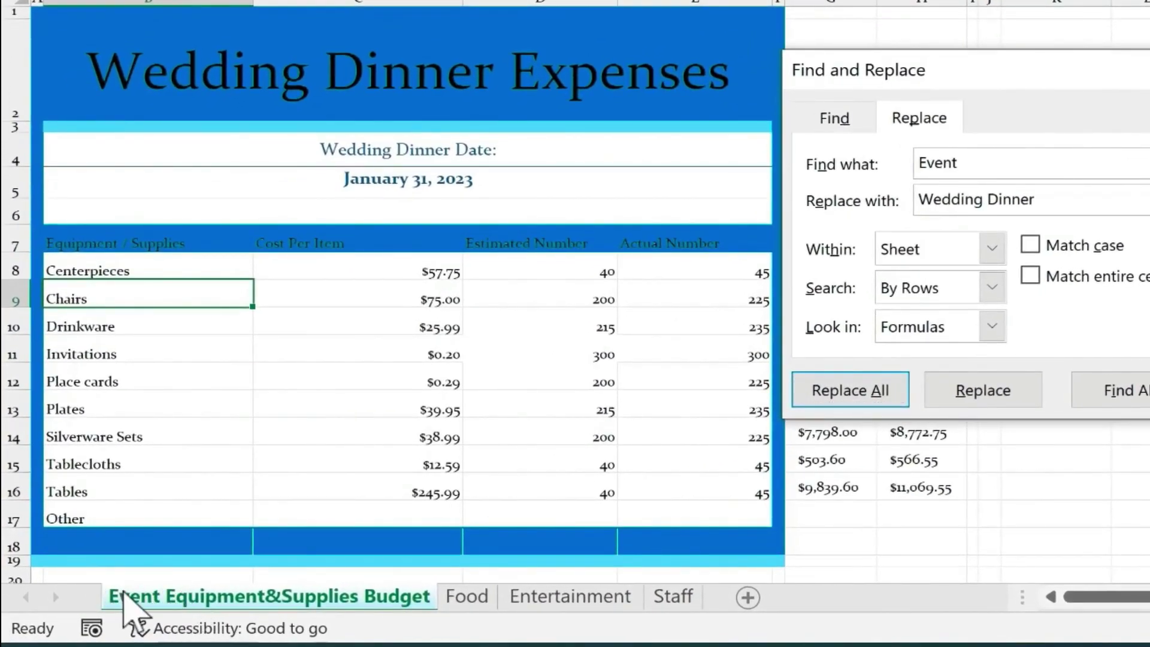
- Rename the Event Equipment&Supplies Budget sheet as Equipment&Supplies Budget
double_click(125, 596)
left_click(142, 595)
left_click_drag(167, 597, 88, 596)
key("BackSpace")
type("Wed")
key("BackSpace")
key("BackSpace")
key("BackSpace")
key("Return")
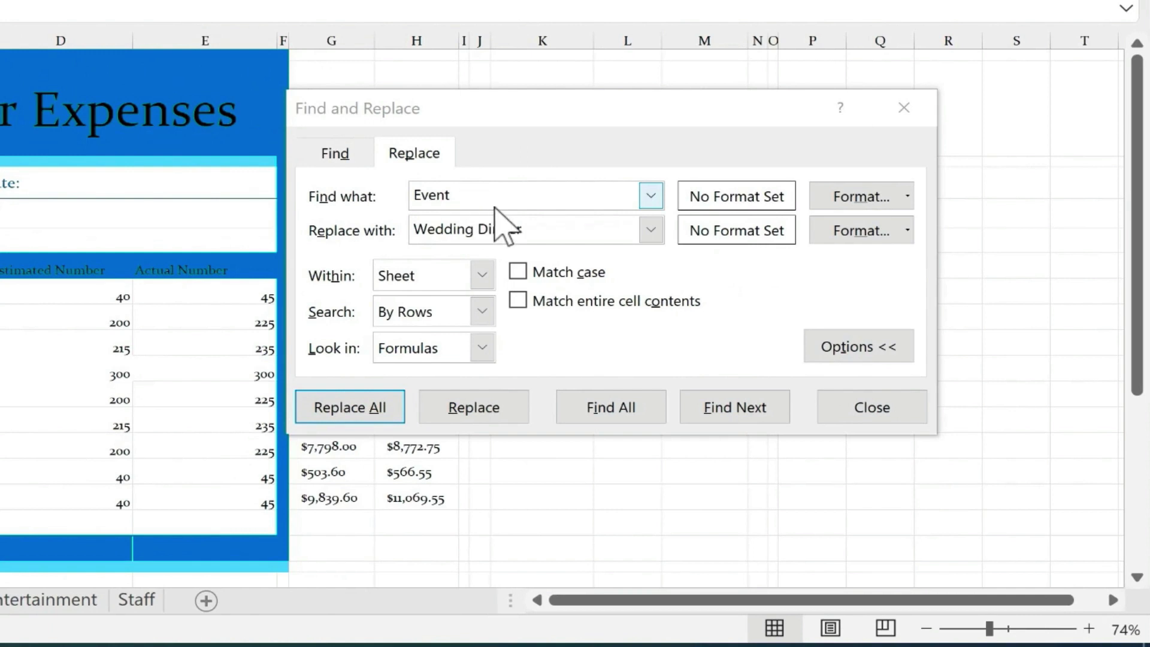
- Clear the search and replacement text in Find and Replace and move the dialog clear of the expense totals
left_click_drag(493, 185, 390, 185)
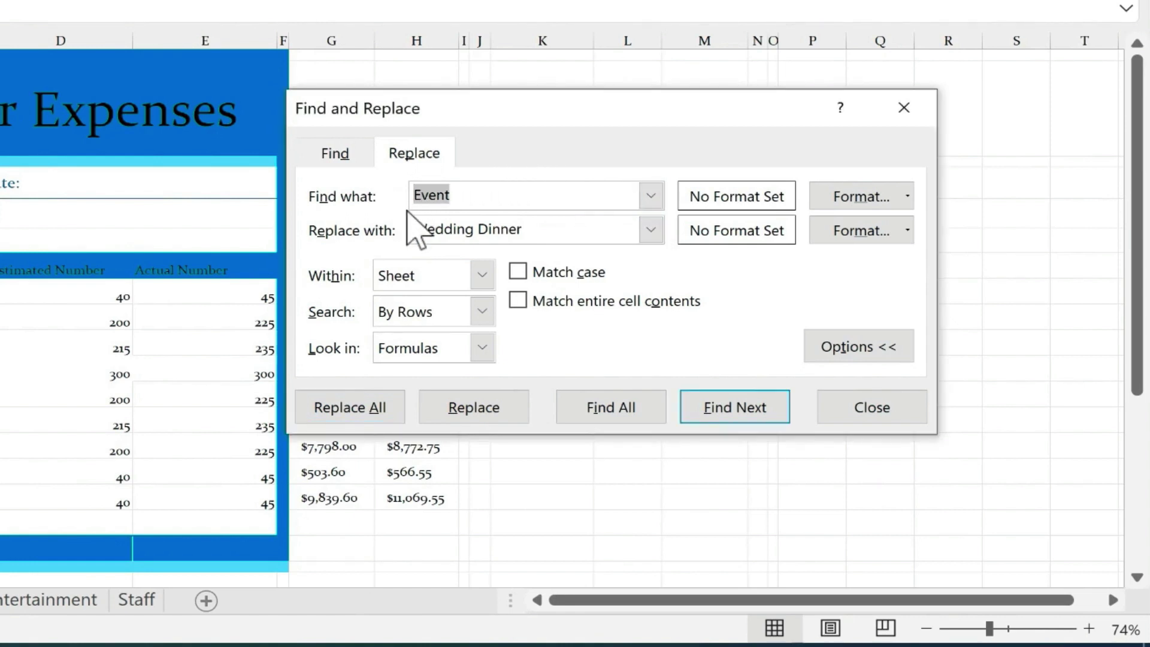
key("BackSpace")
key("Tab")
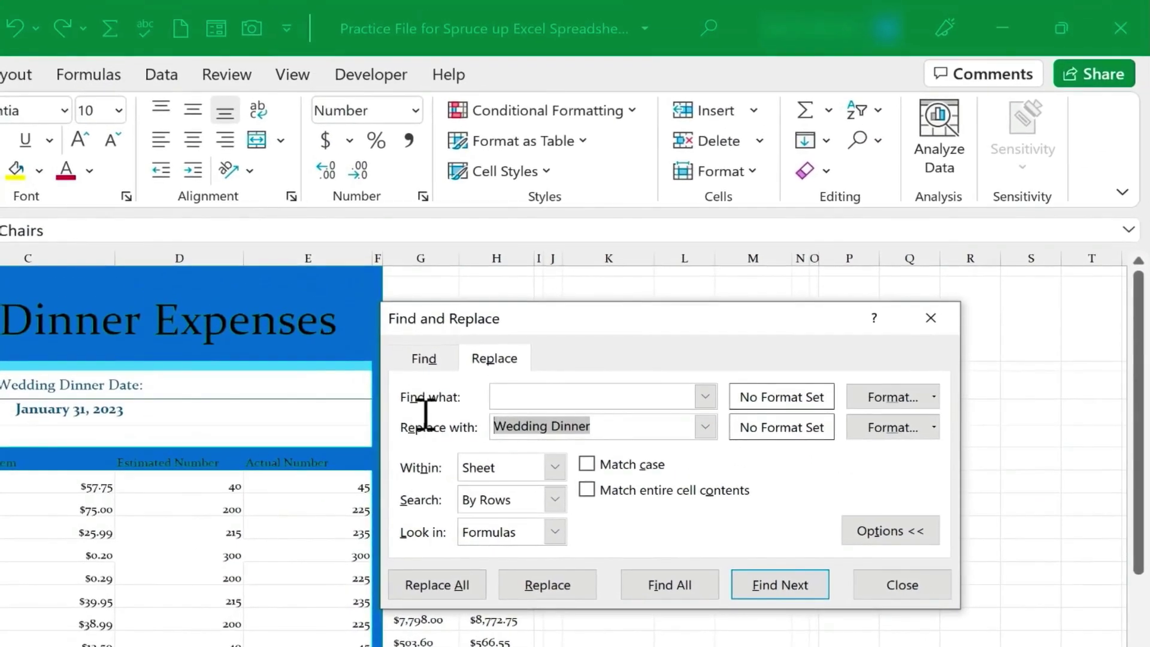
key("BackSpace")
left_click_drag(572, 321, 649, 106)
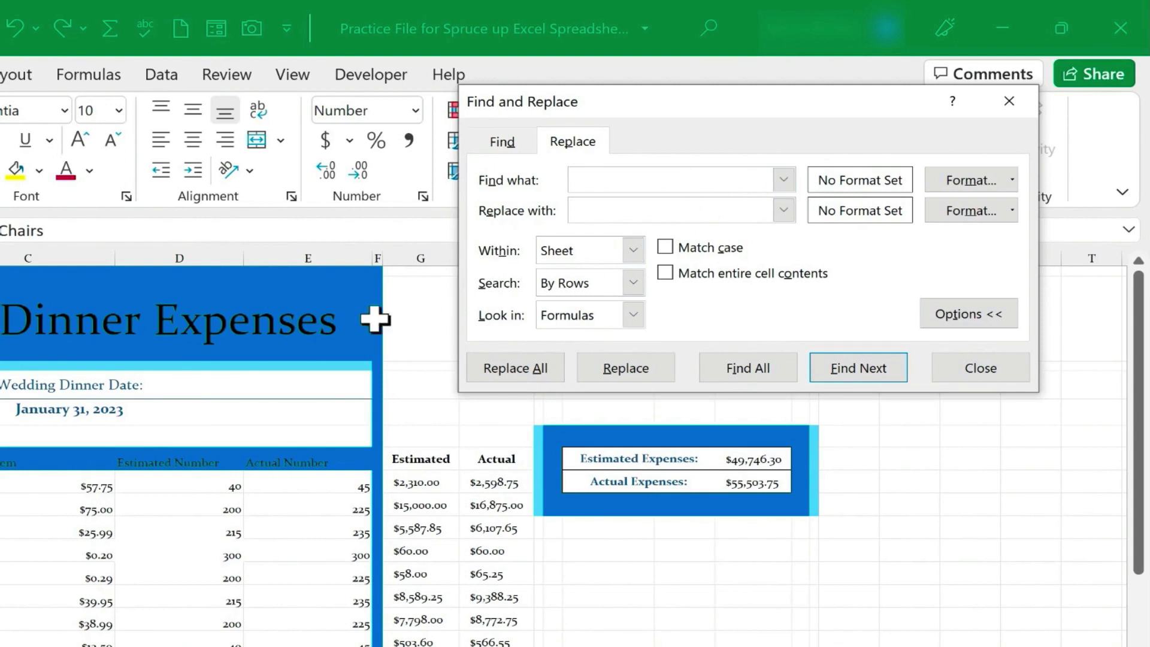
- Set the format to find to the medium blue background fill used around the expense tables
left_click(936, 189)
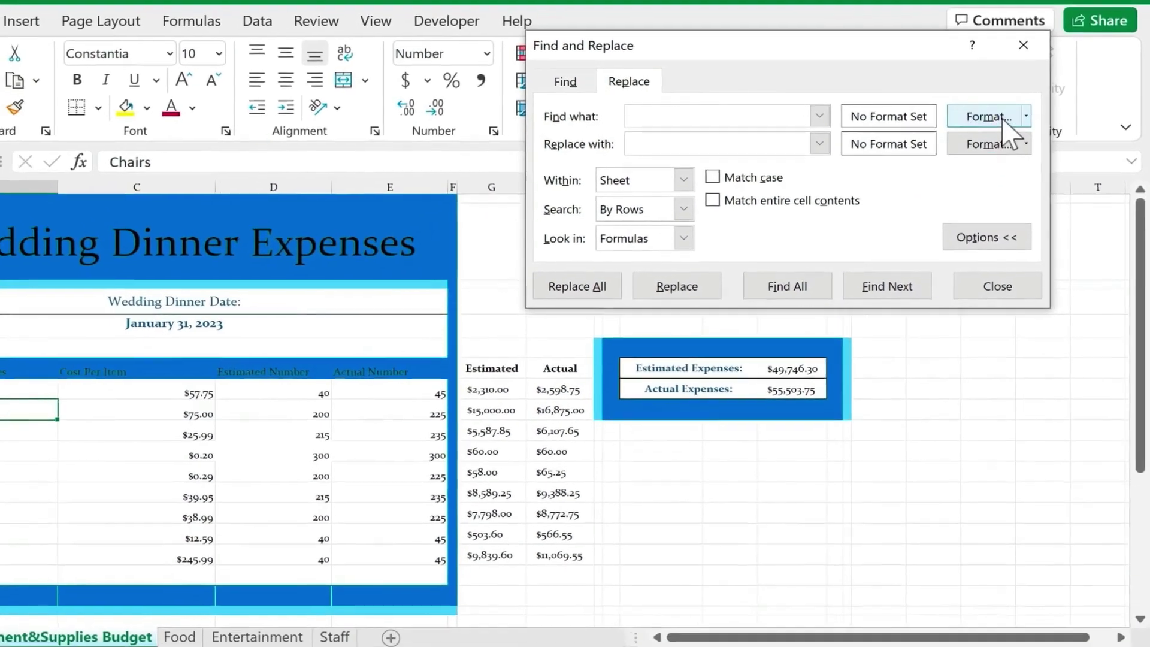
left_click(970, 179)
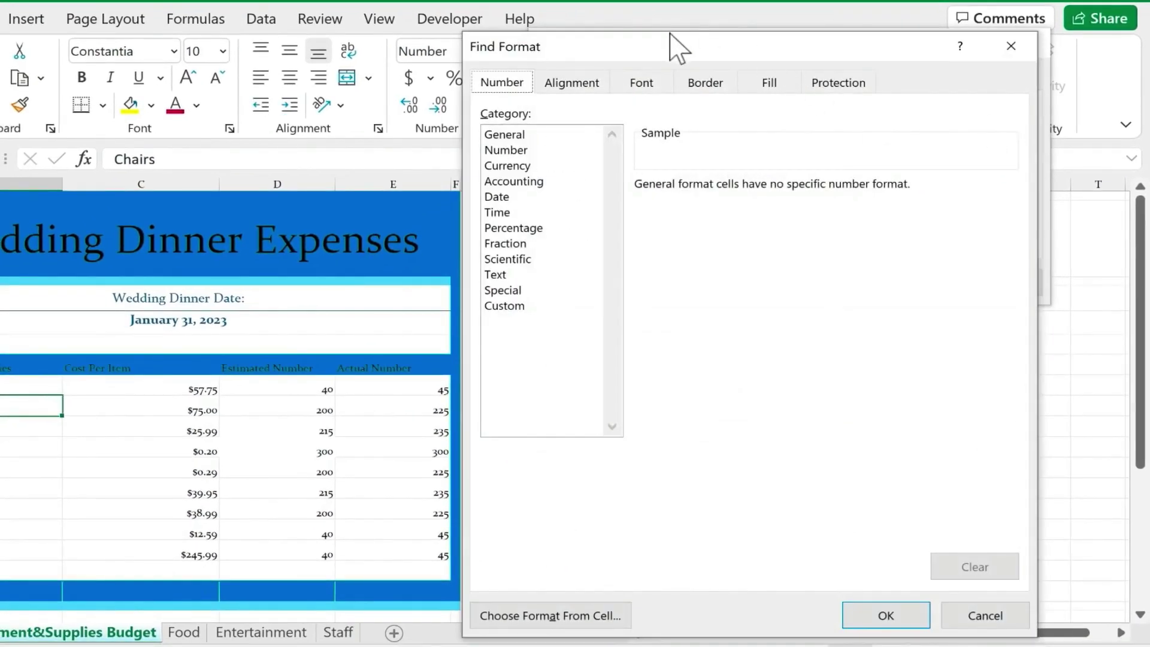
left_click_drag(629, 56, 593, 57)
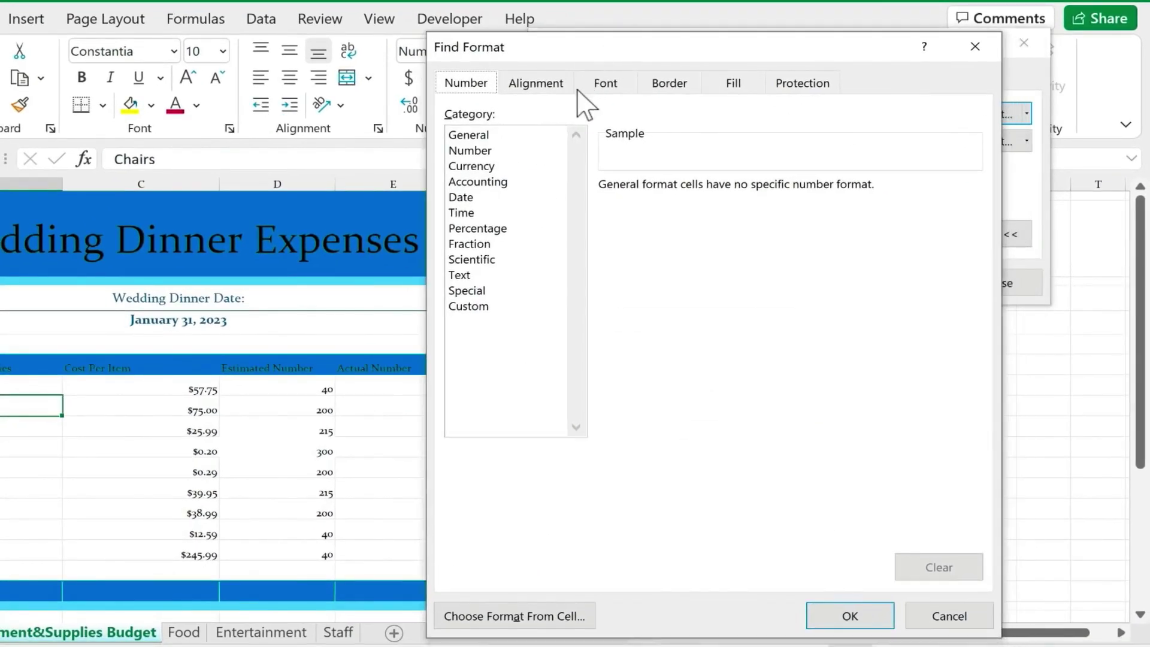
left_click(534, 82)
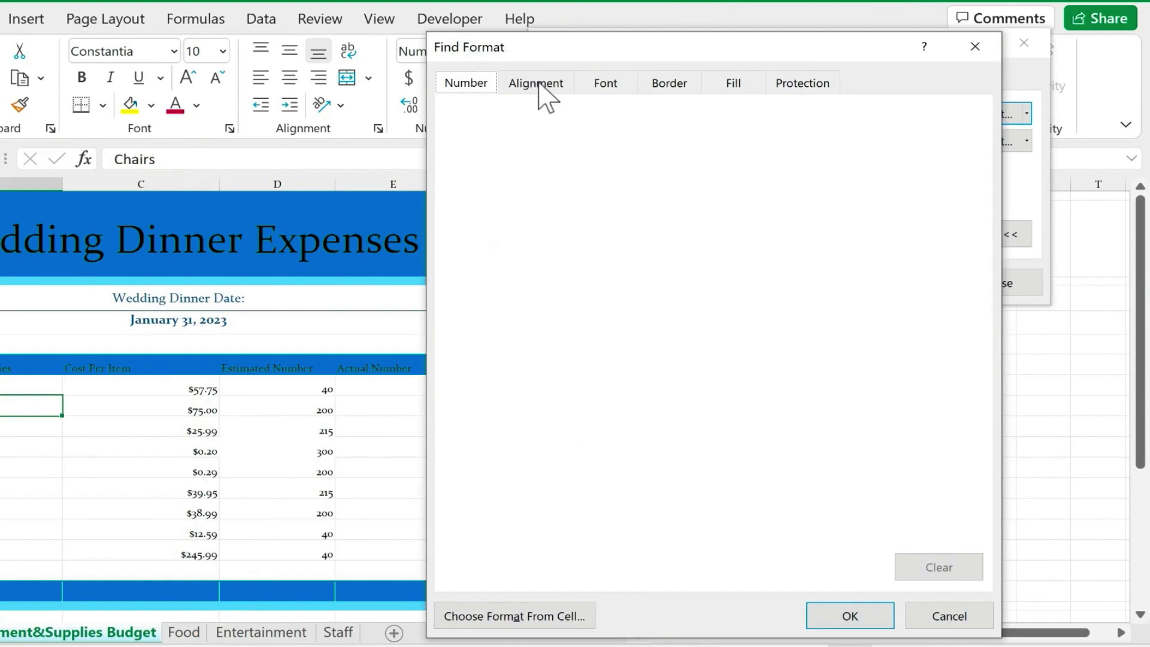
left_click(606, 86)
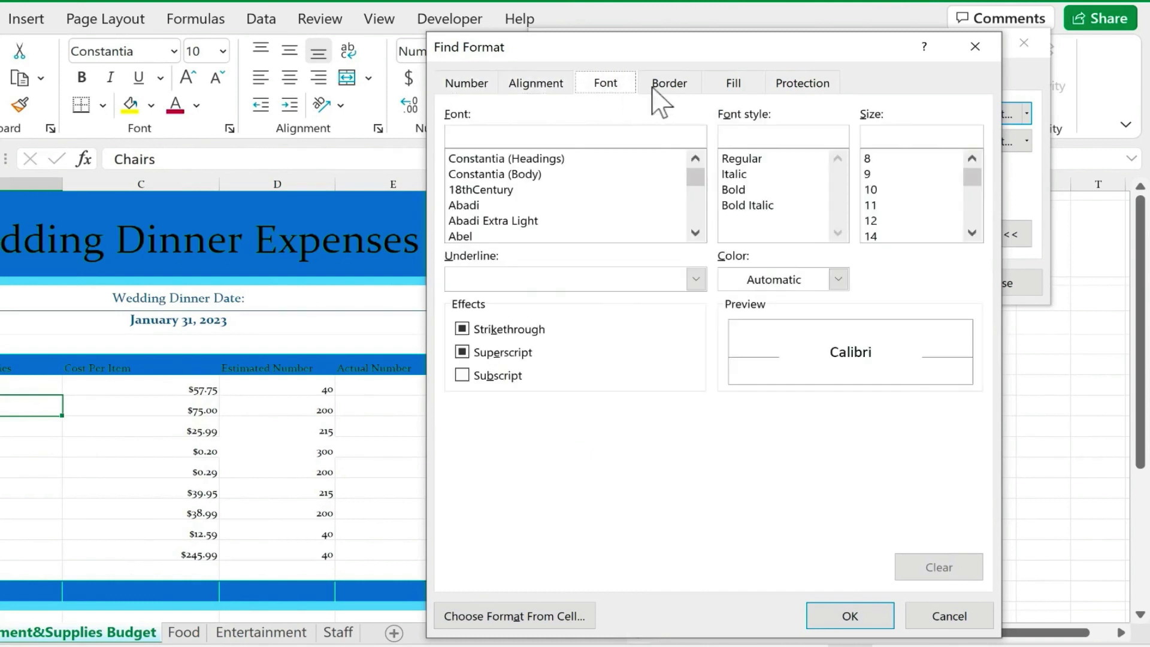
left_click(682, 96)
left_click(743, 90)
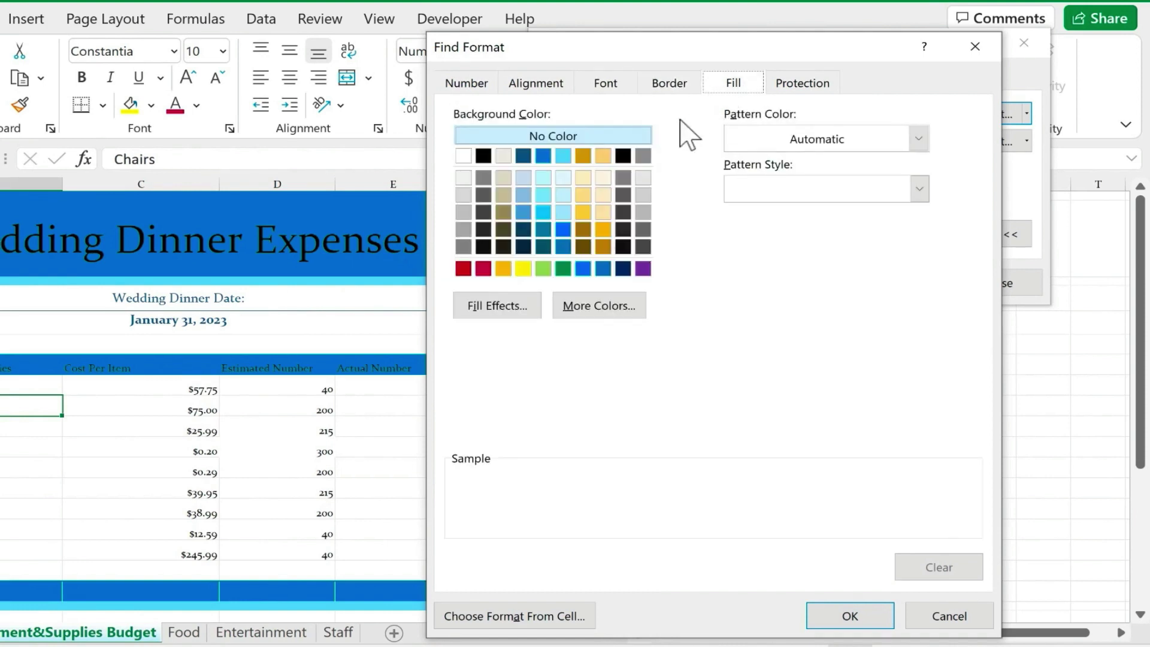
left_click(543, 156)
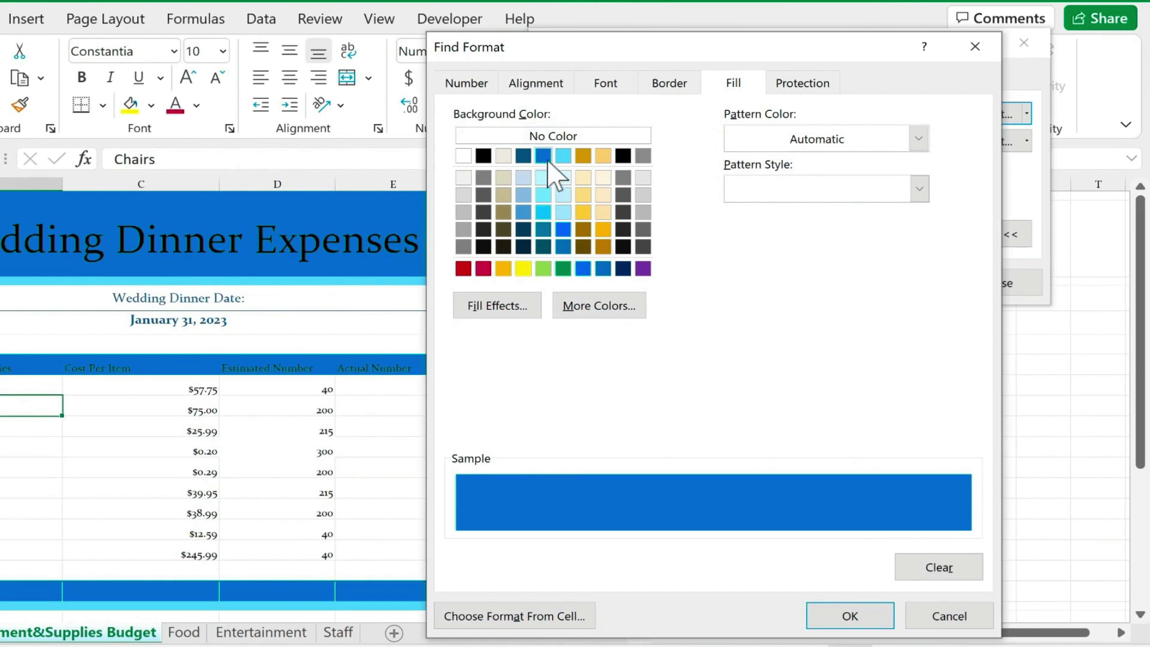
left_click(849, 615)
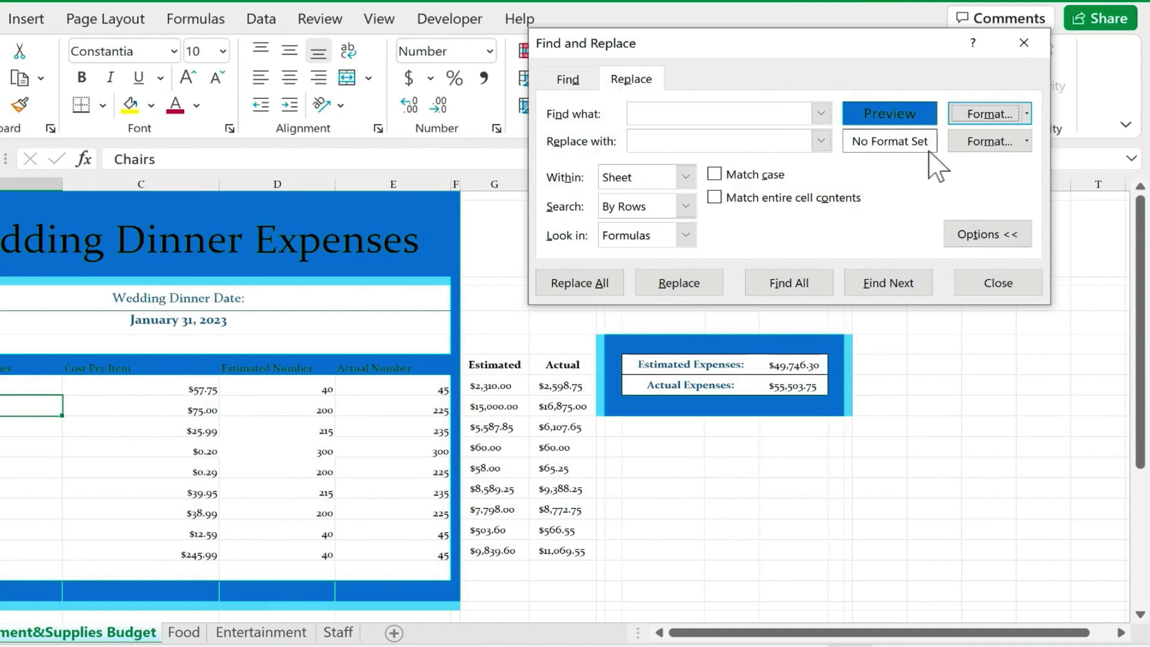
- Set the replacement format to the standard orange background fill and replace all matching cells on the sheet
left_click(983, 148)
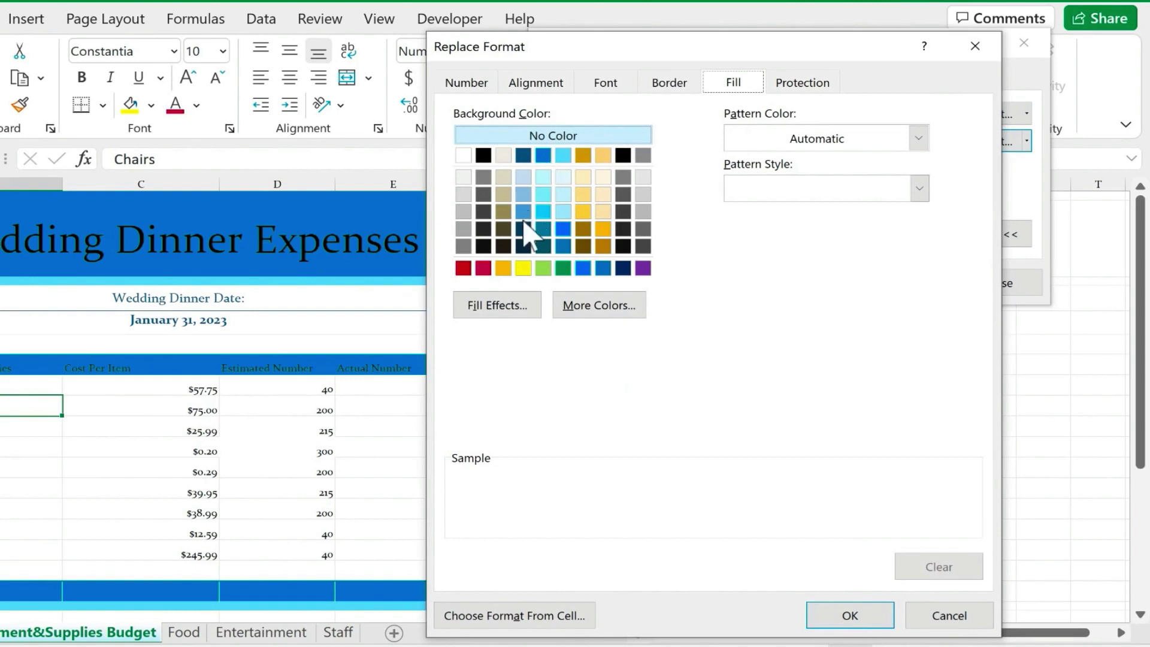
left_click(504, 269)
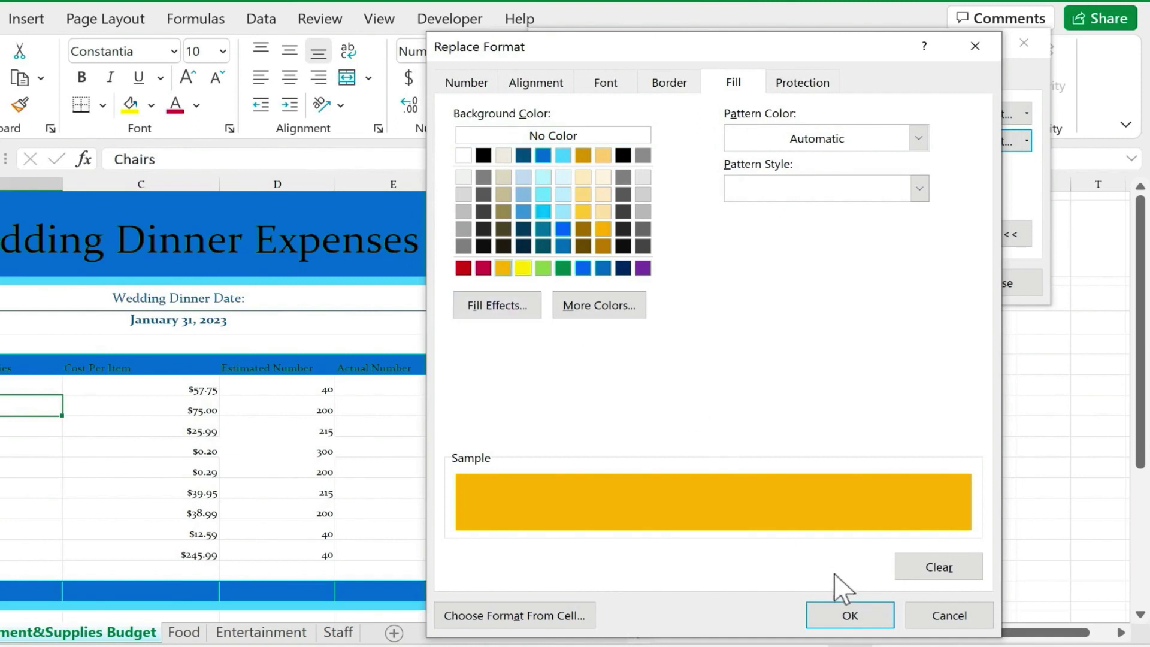
left_click(862, 613)
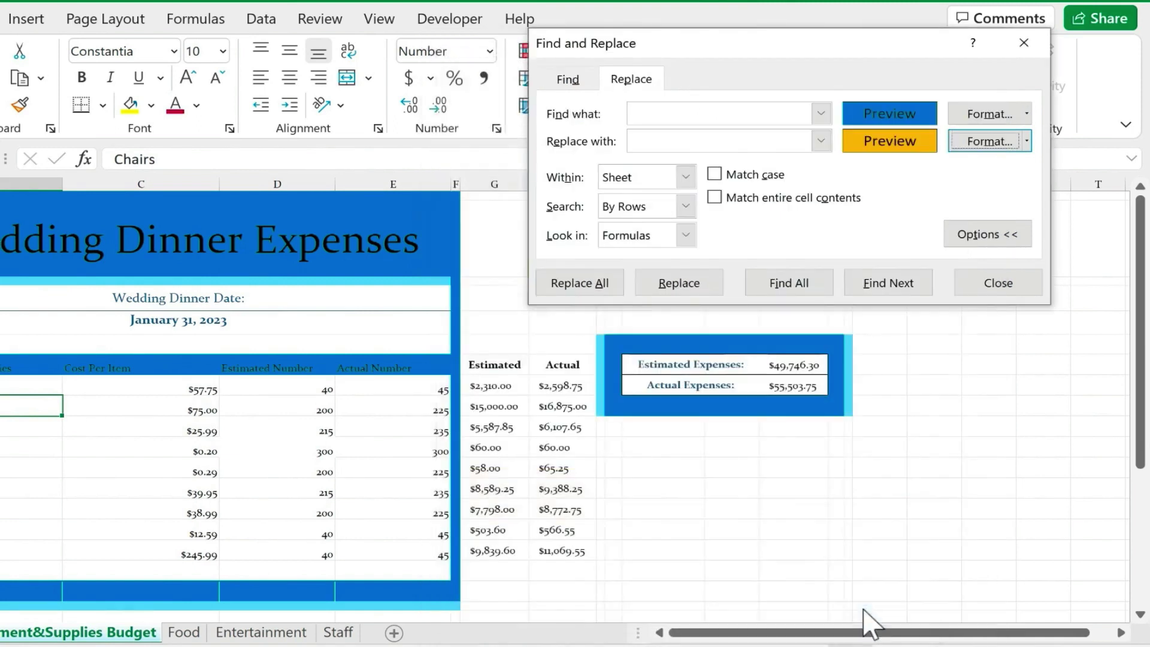
left_click(598, 284)
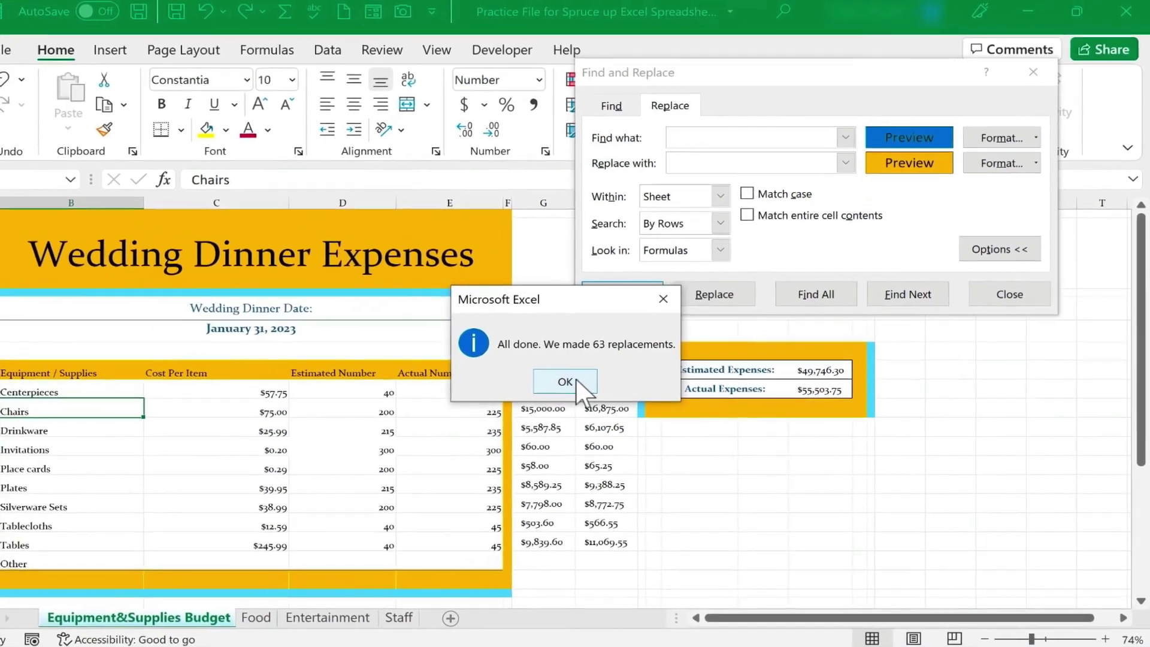
left_click(521, 377)
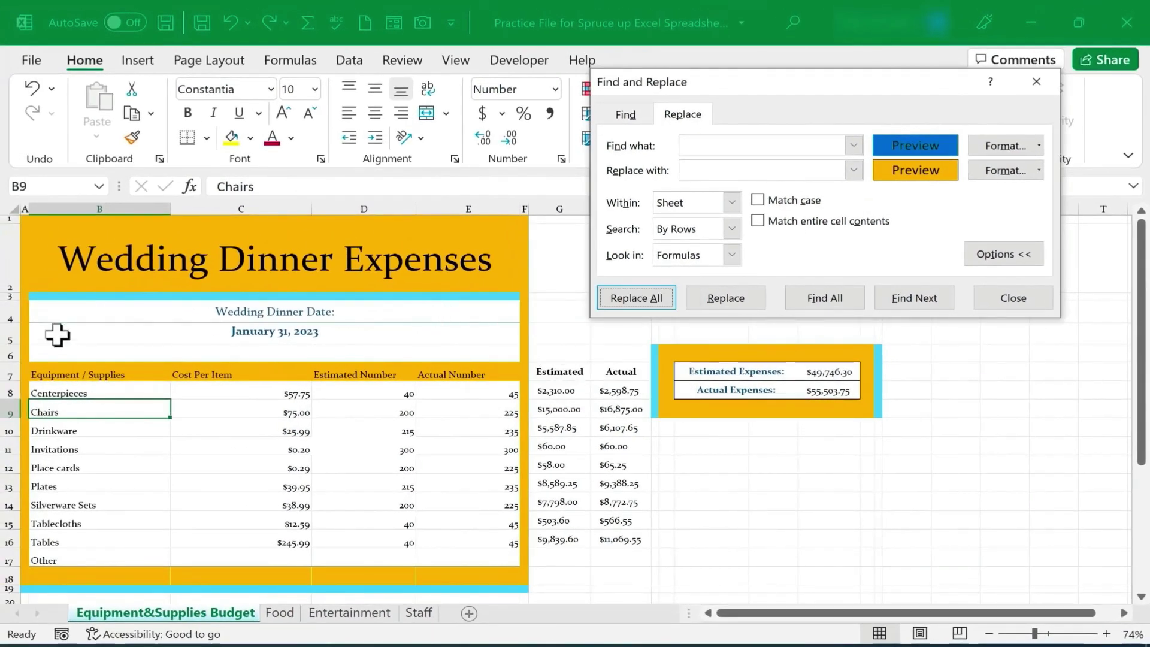
- Examine the recolored border cells in columns A and F, row 1 and the title cell of the expenses table
left_click(26, 323)
left_click(24, 343)
left_click(24, 358)
left_click(24, 376)
left_click_drag(24, 397, 14, 542)
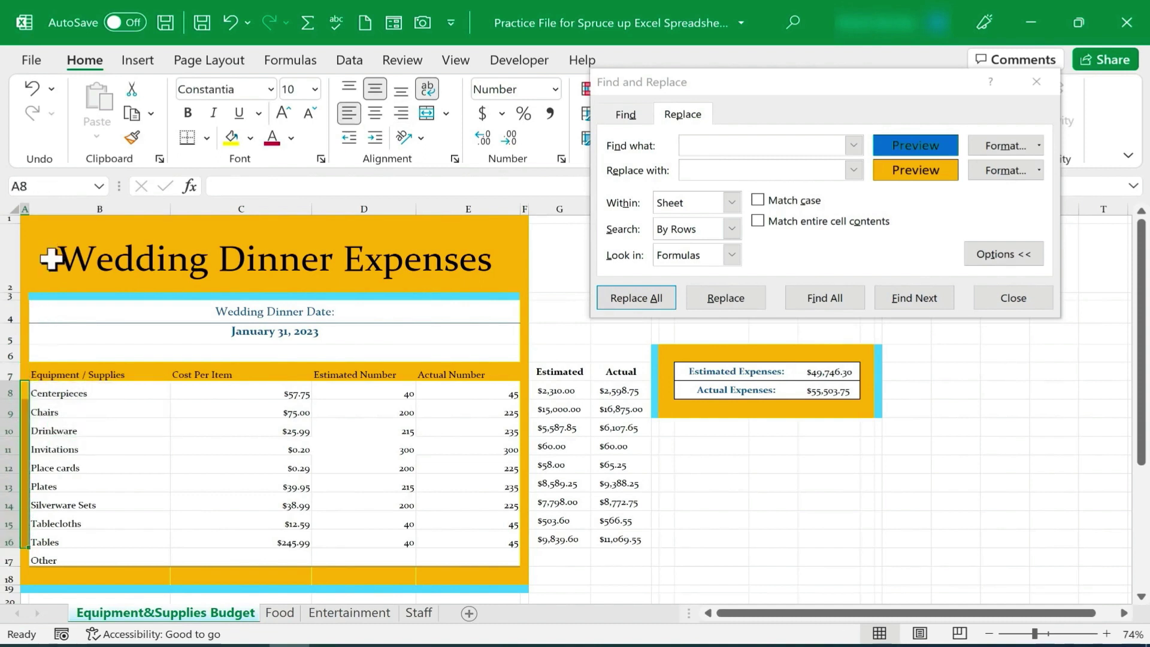
left_click(51, 261)
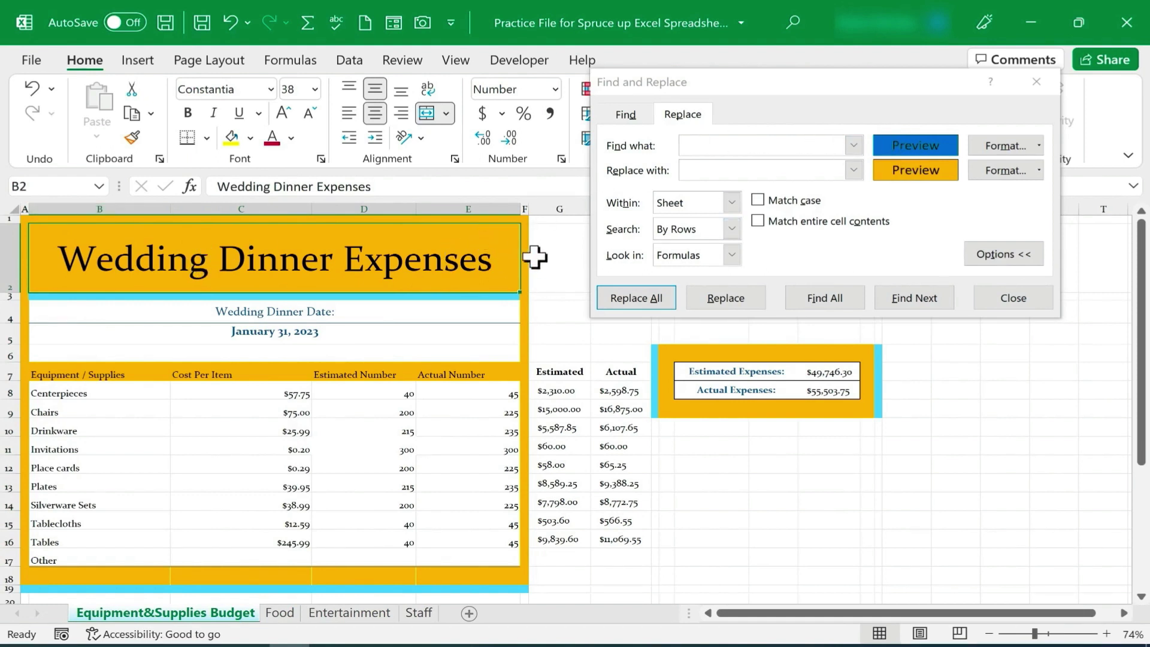
left_click_drag(526, 252, 525, 583)
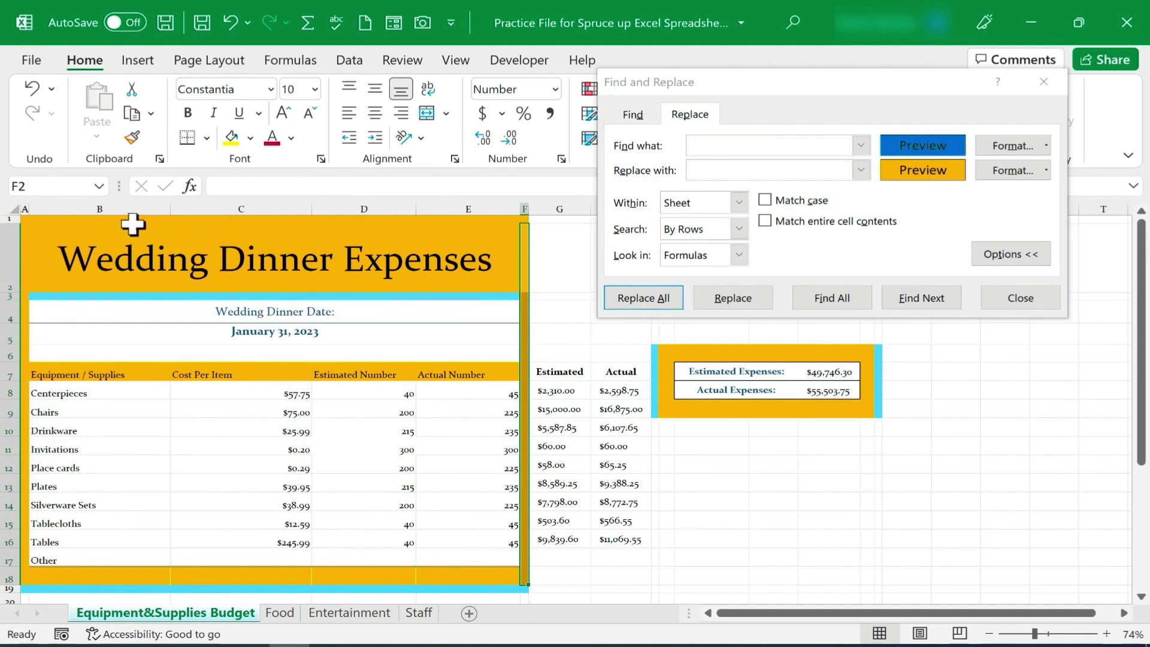
left_click(103, 221)
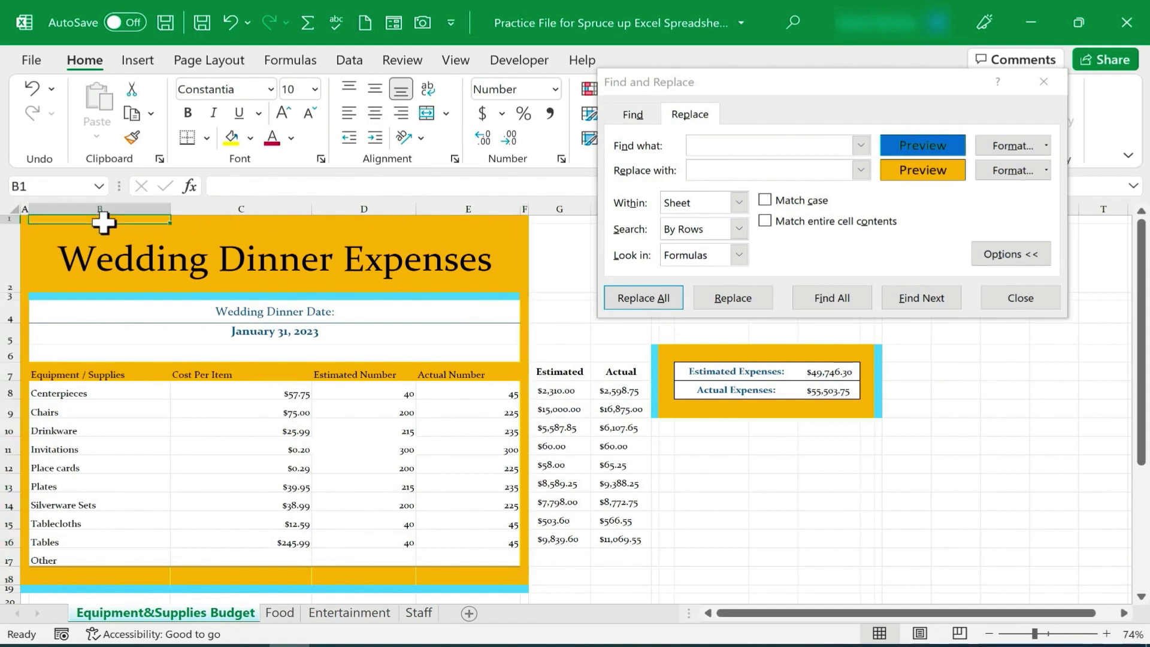
left_click(311, 233)
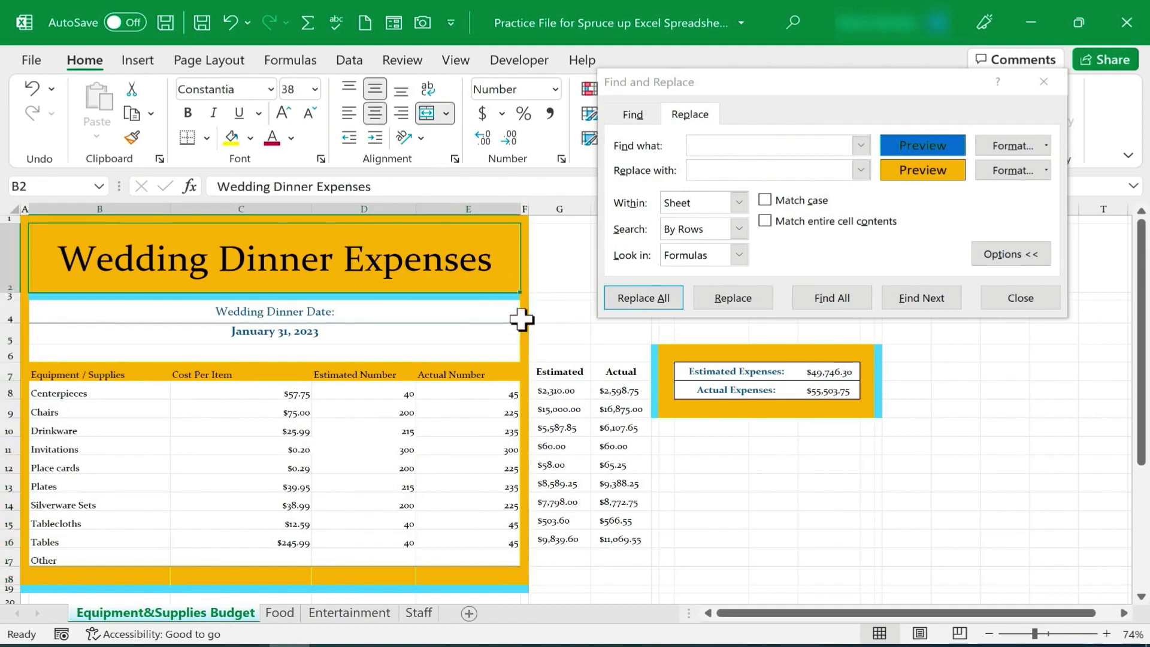
left_click_drag(521, 289, 525, 443)
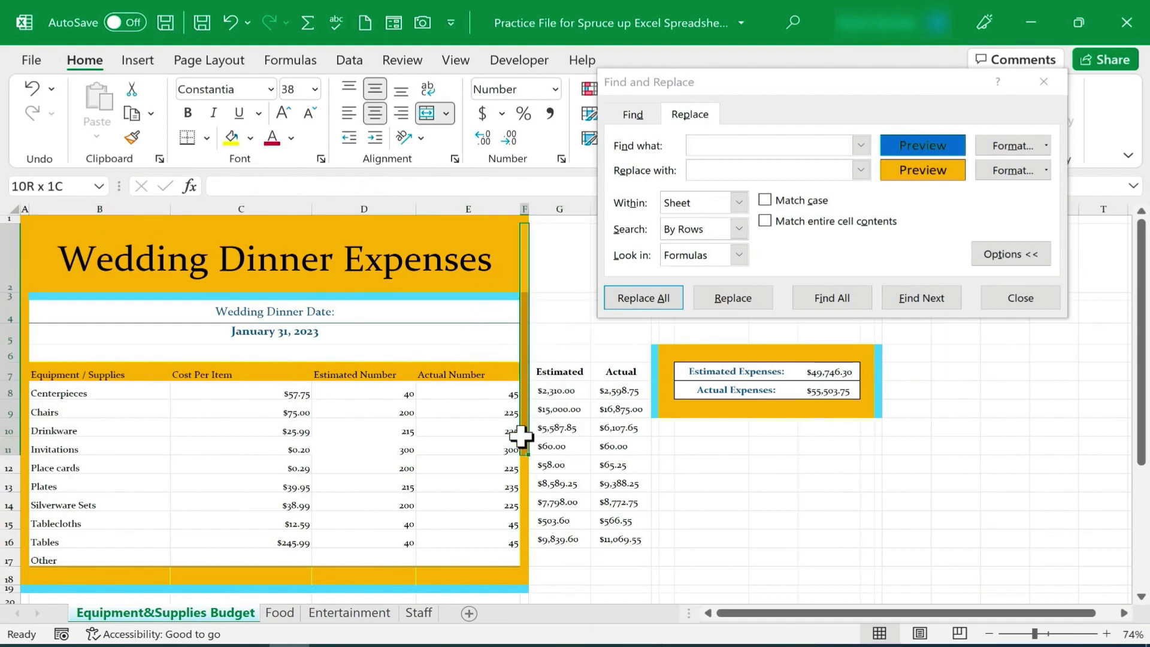
left_click(249, 138)
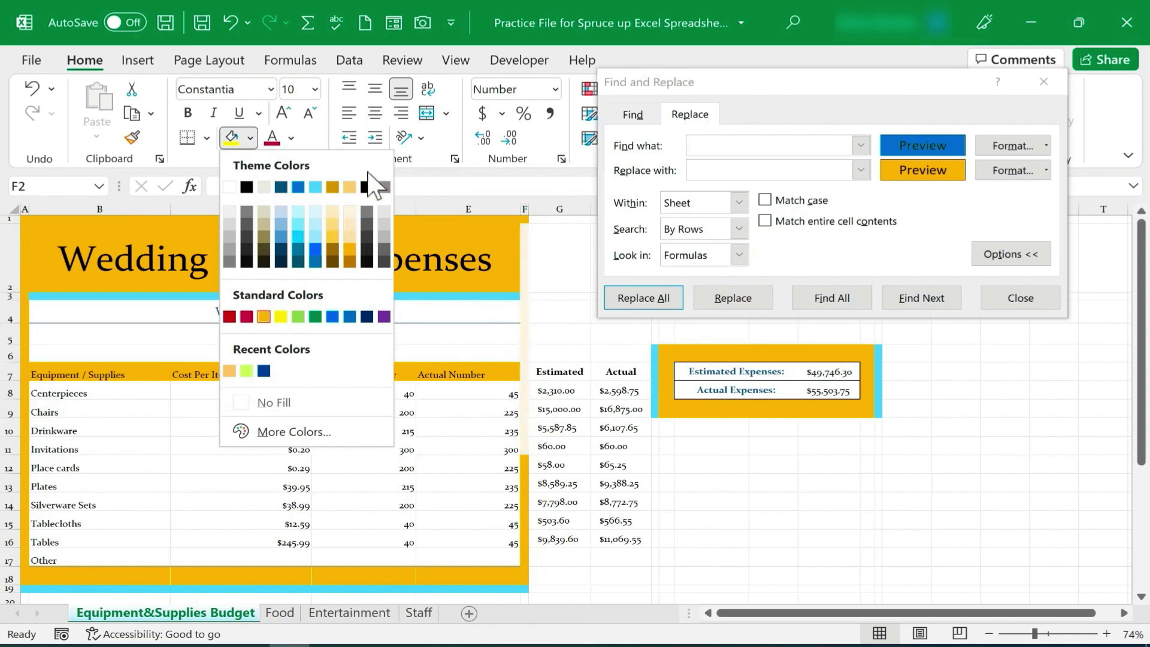
left_click(542, 268)
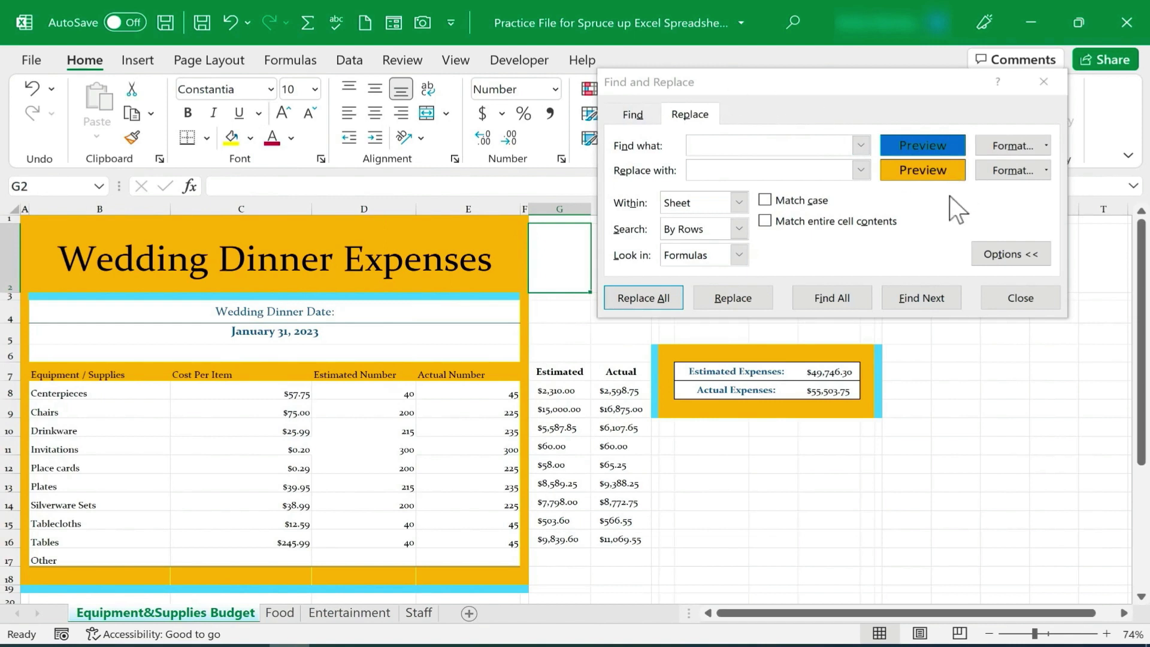
- Reopen Find and Replace for replacing and set the format to find to the light turquoise-blue background fill used on the outer borders
left_click(1022, 296)
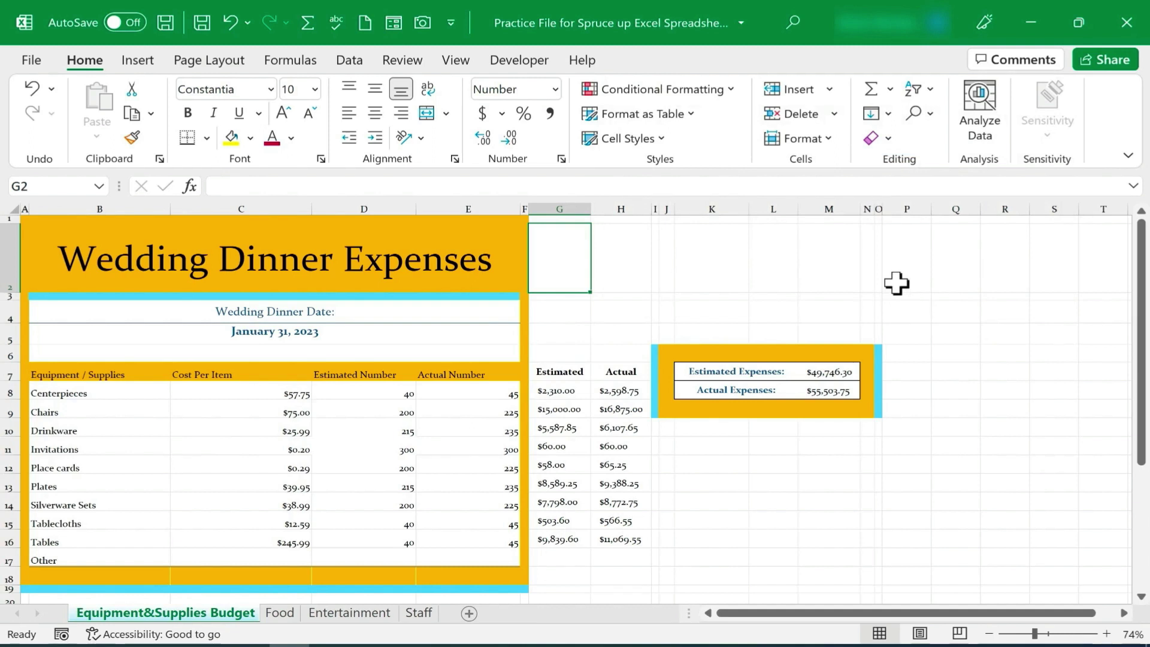
key("ctrl+f")
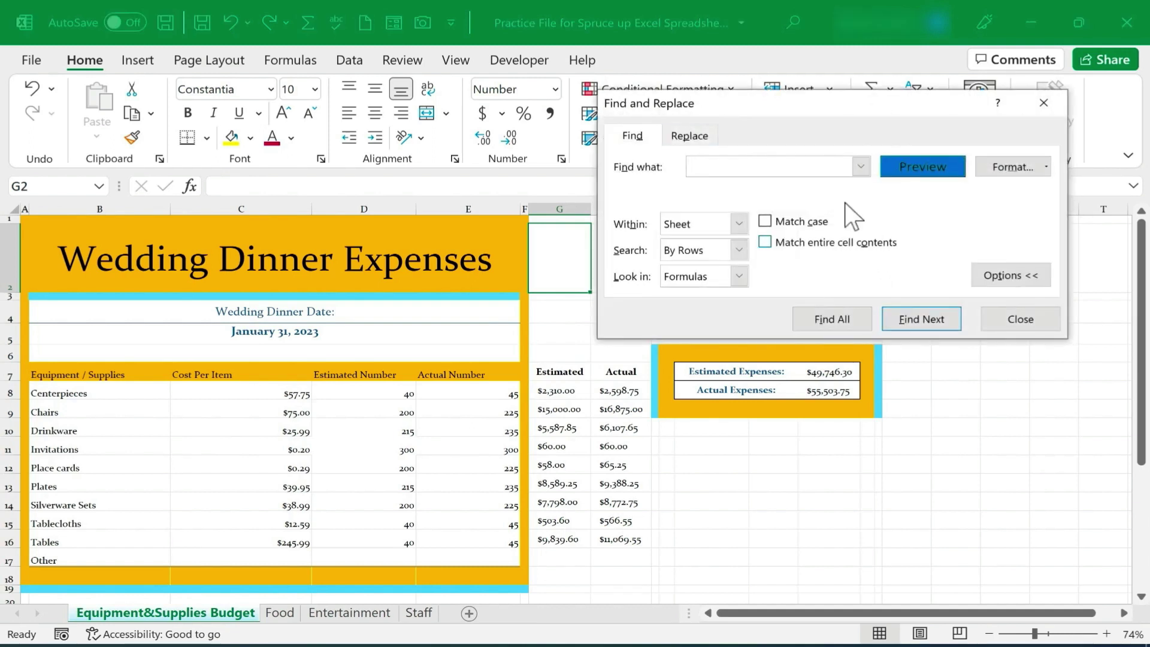
left_click(686, 138)
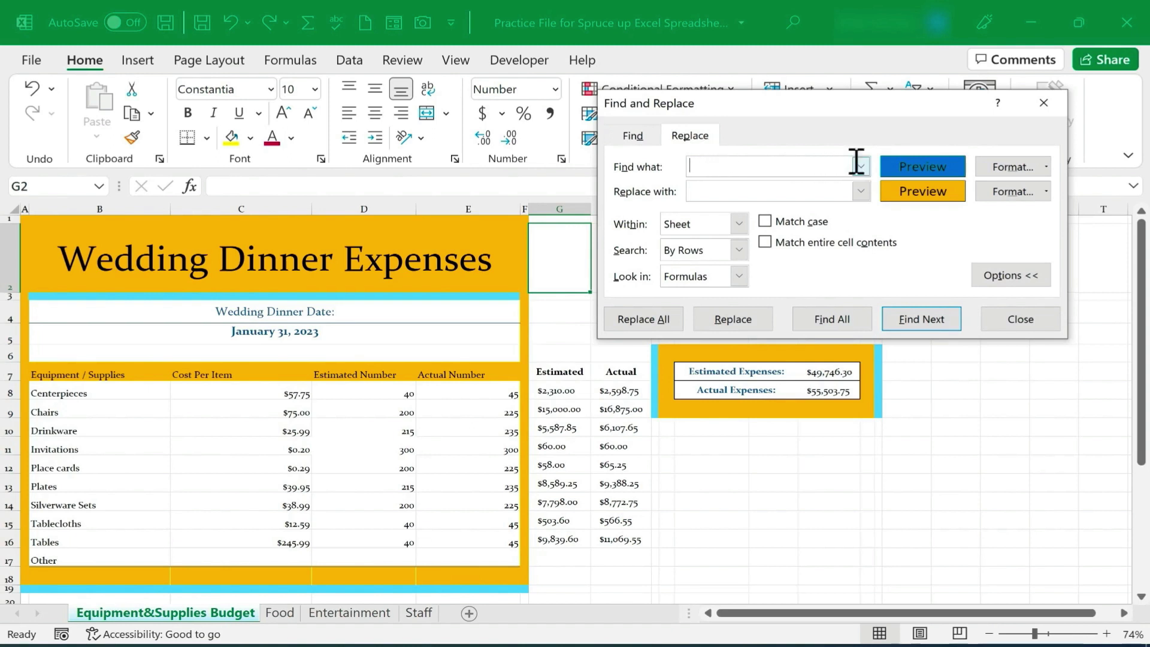
left_click(1008, 166)
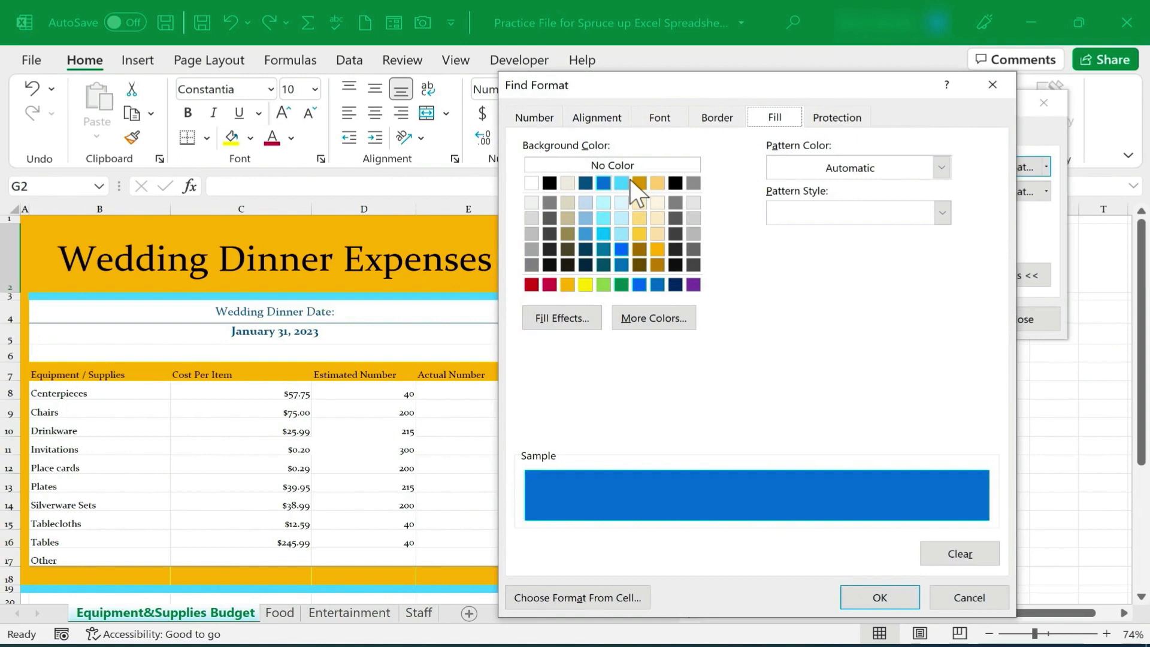
left_click(629, 179)
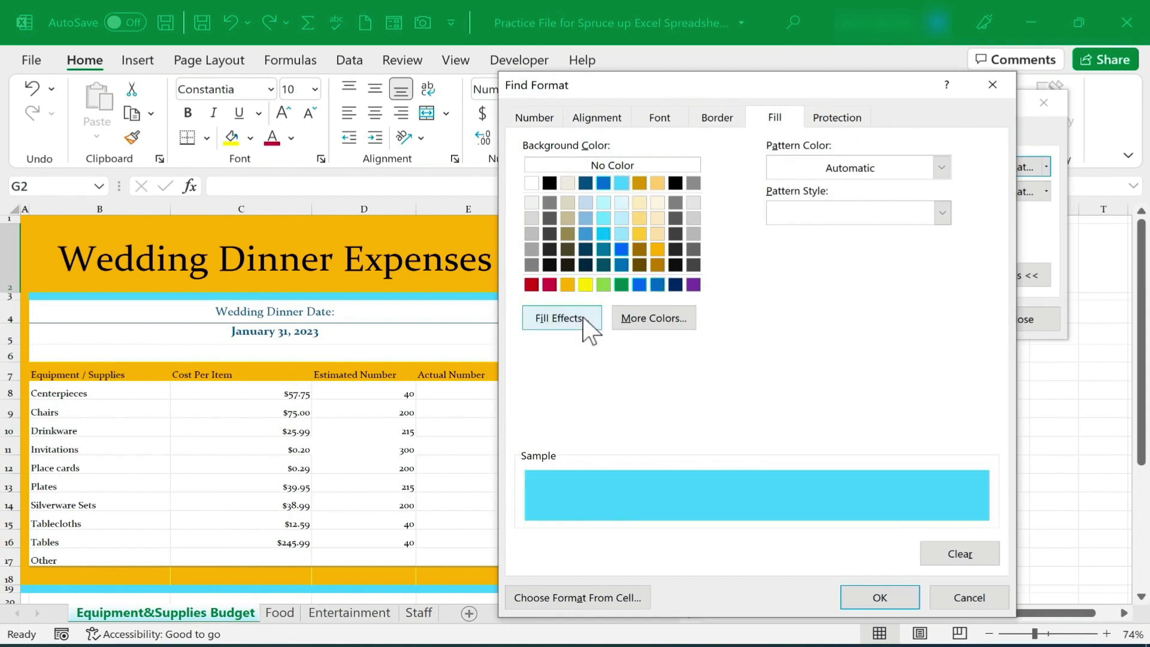
left_click(885, 596)
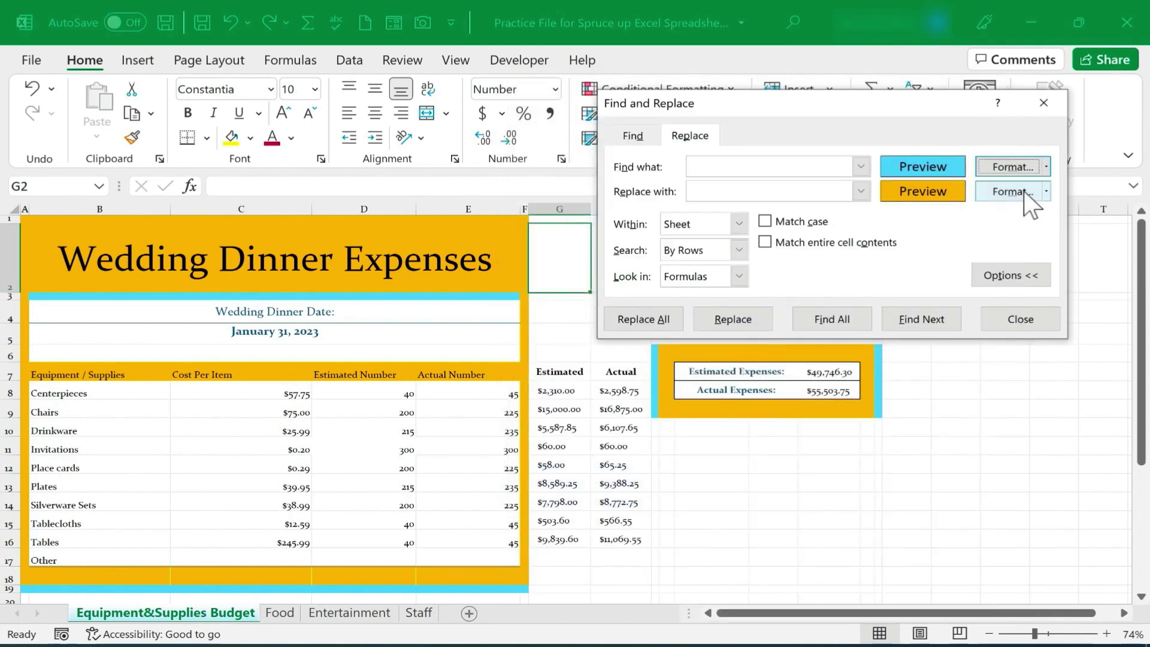
- Set the replacement format to the standard yellow background fill, replace all matches on the sheet and close Find and Replace
left_click(1009, 191)
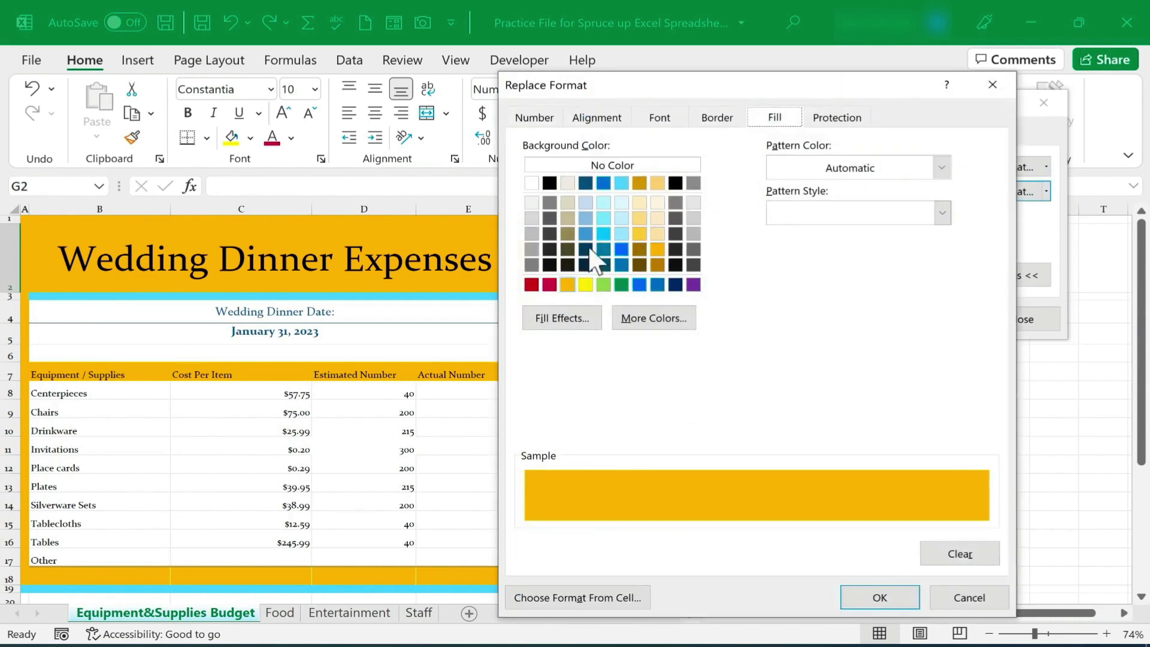
left_click(590, 286)
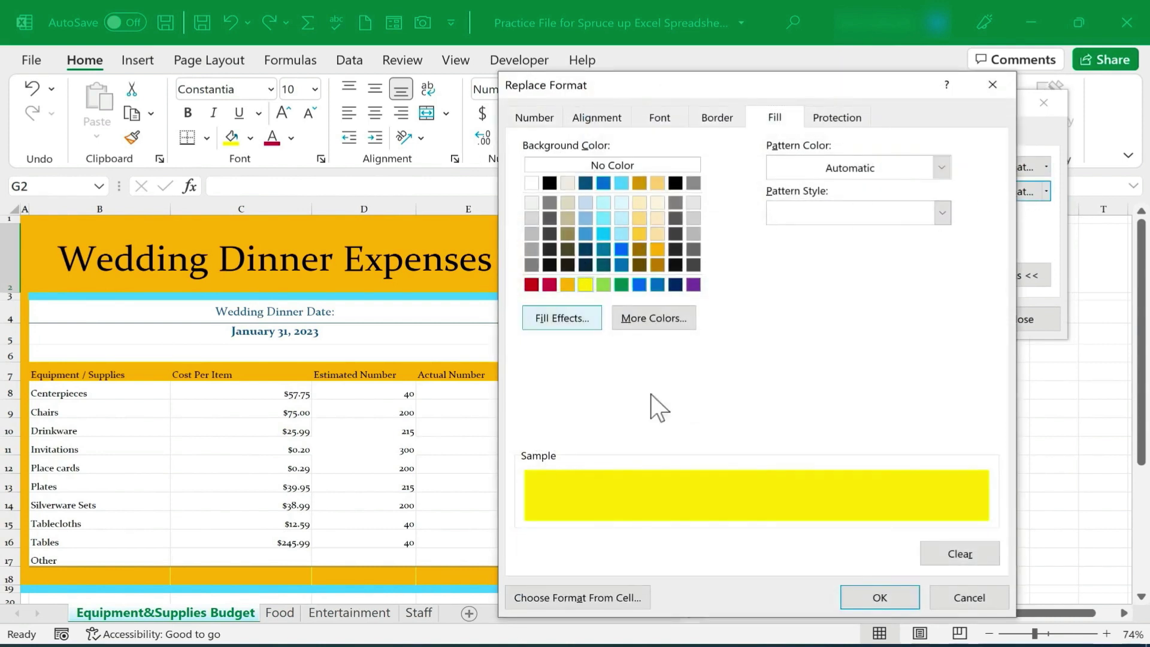
left_click(879, 593)
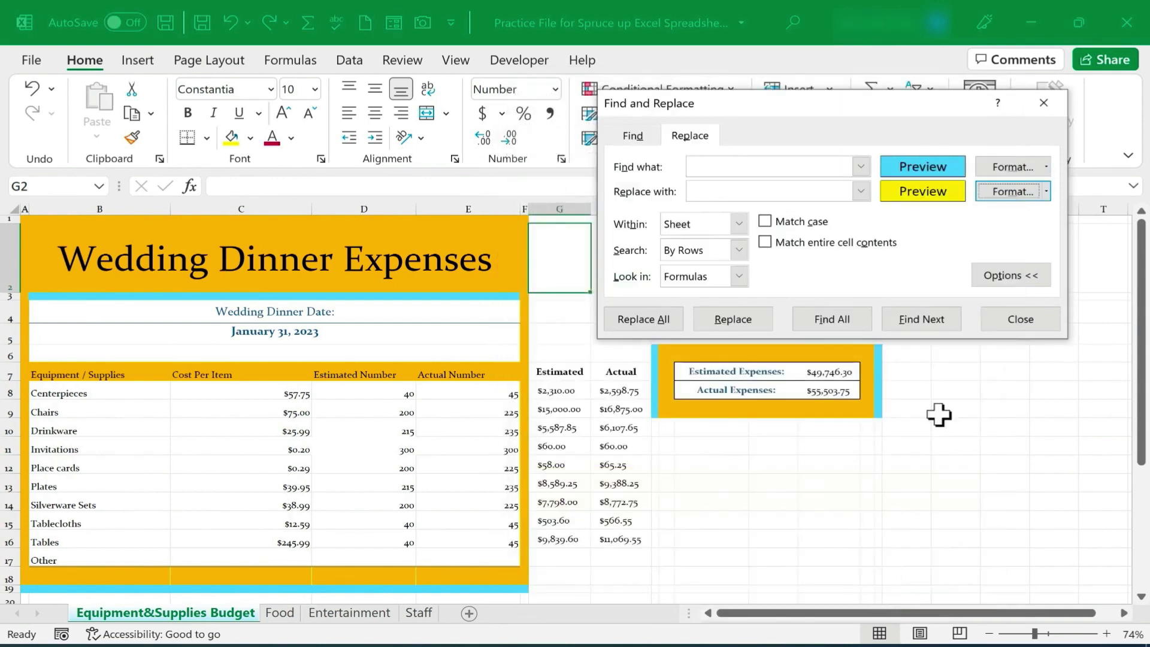
left_click(636, 321)
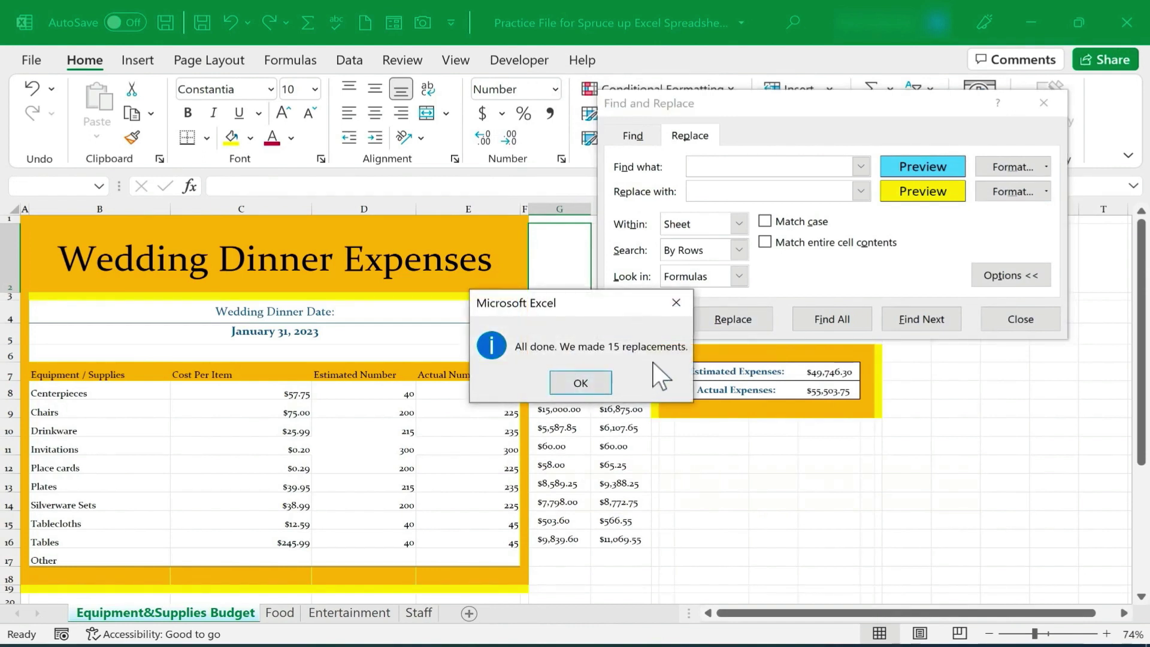
left_click(574, 384)
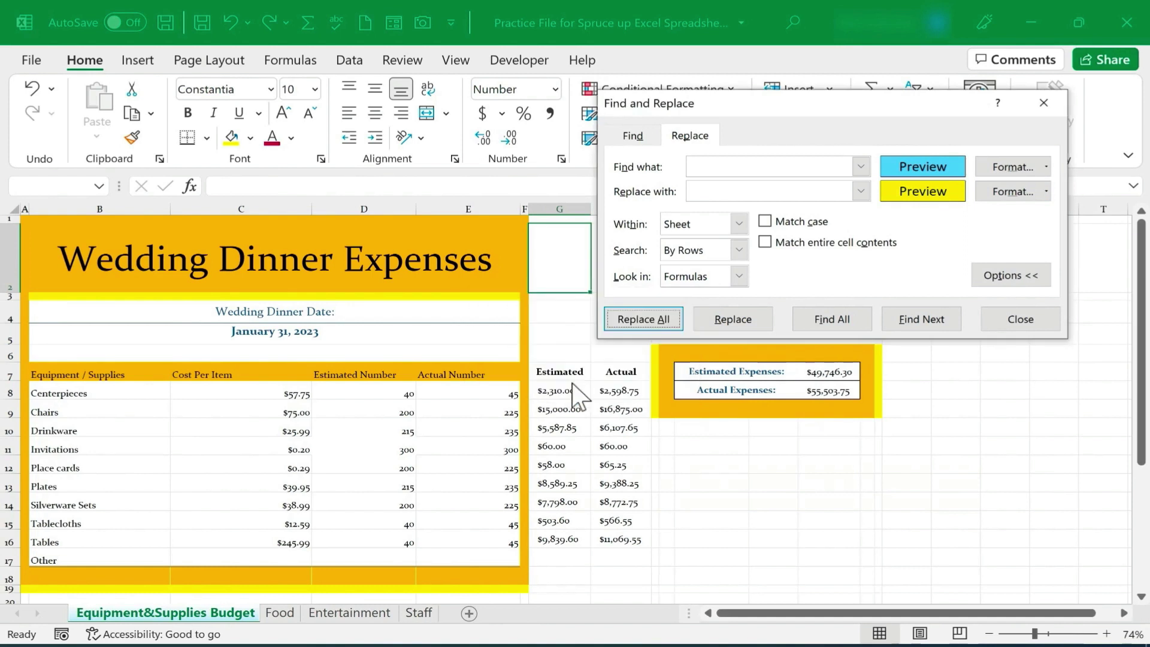
left_click(1013, 320)
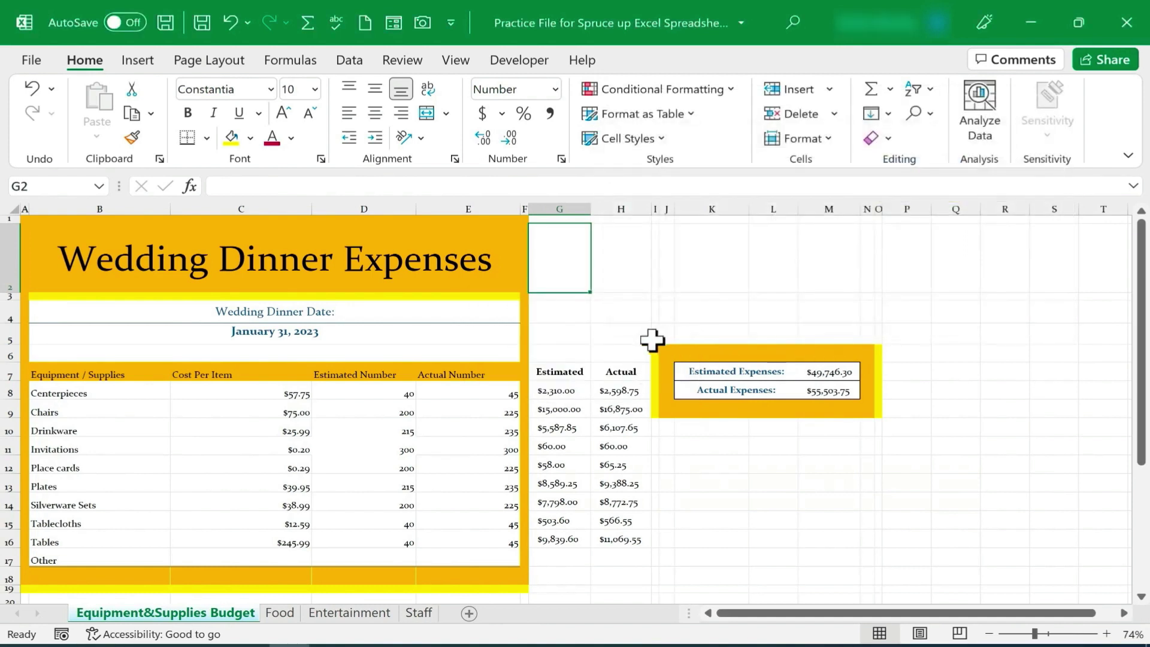
- Check which theme font color the wedding dinner date in cell B5 uses
left_click(611, 340)
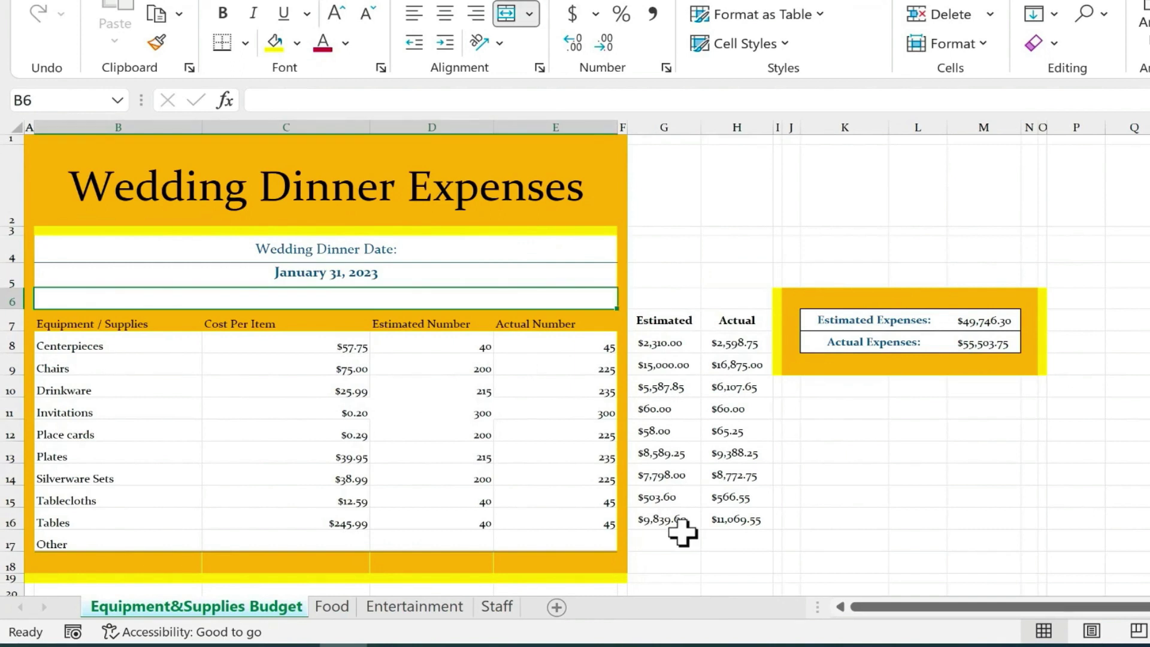
left_click(450, 411)
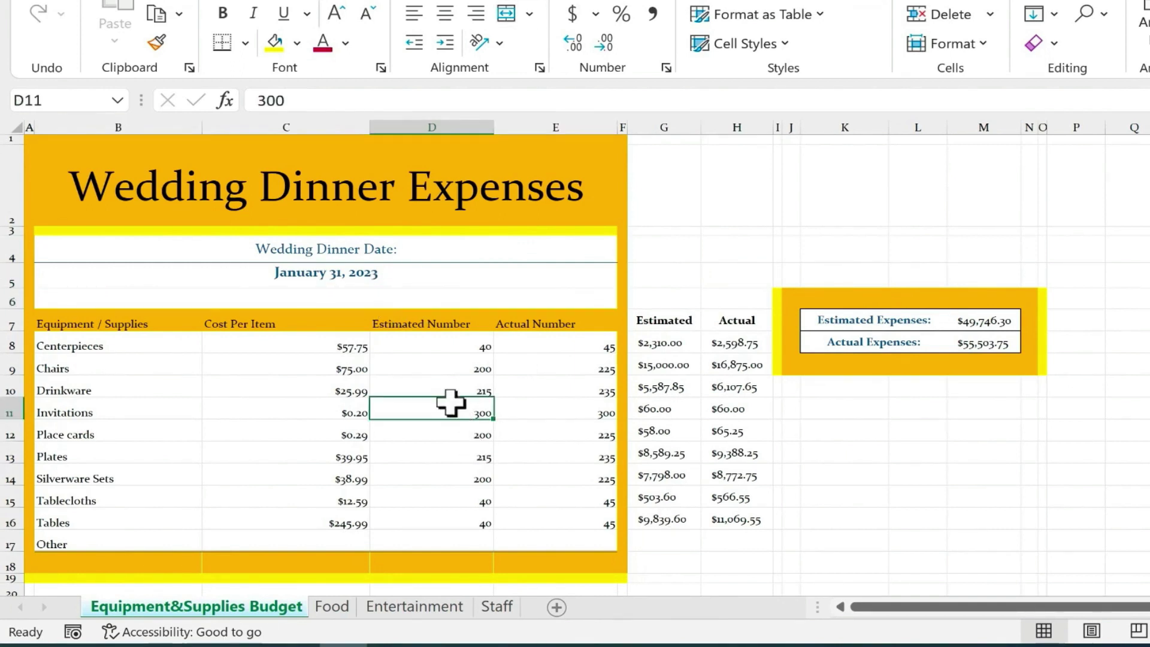
left_click(333, 273)
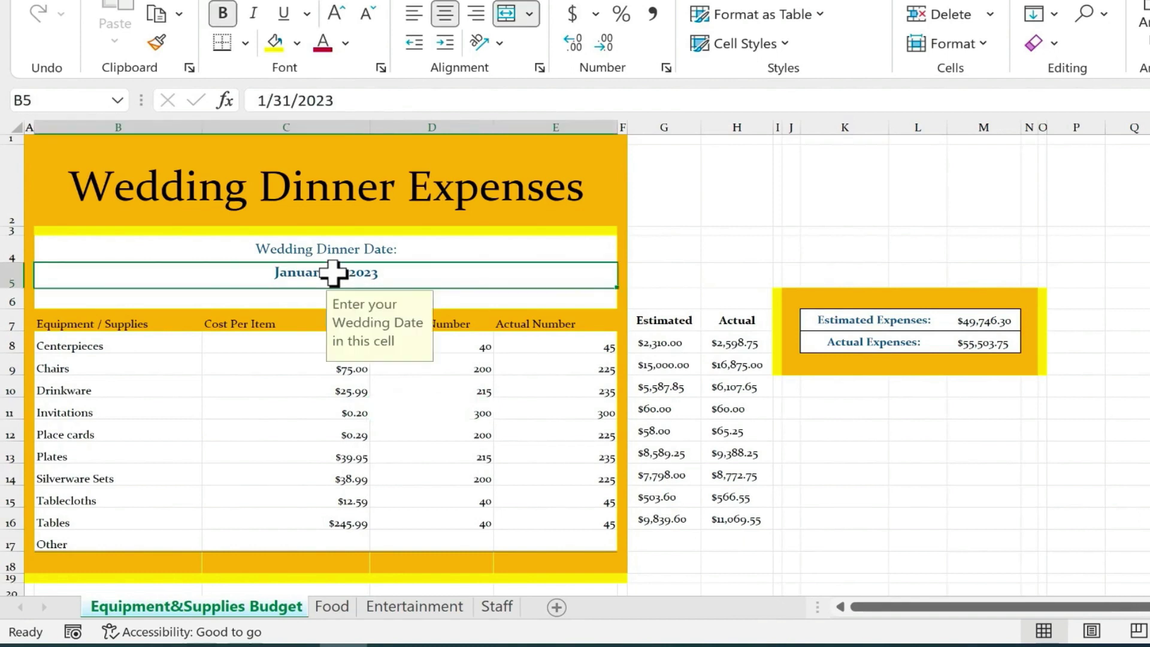
left_click(345, 44)
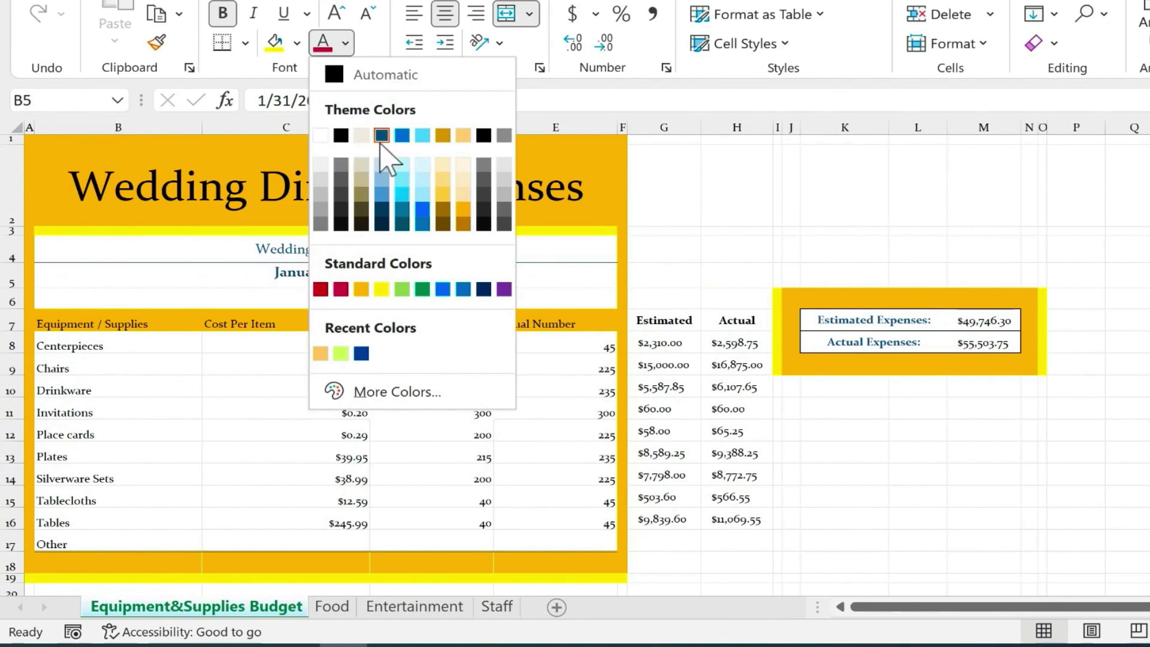
key("Escape")
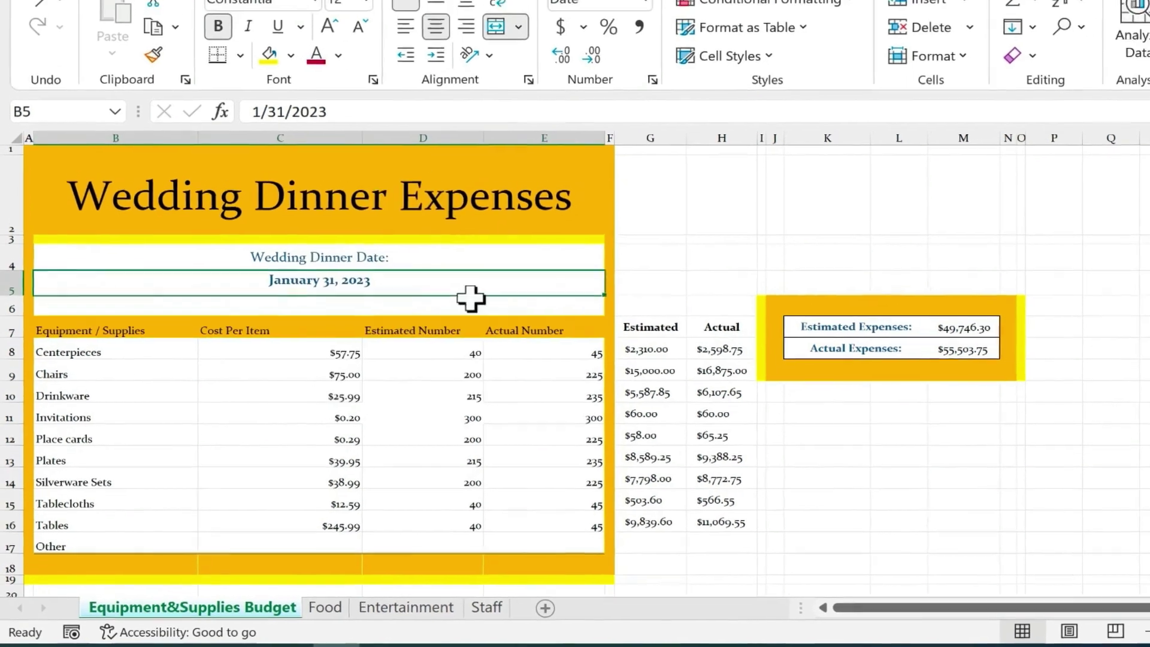
- In Find and Replace, clear the fill from the format to find and set its font color to the dark blue theme color
key("ctrl+f")
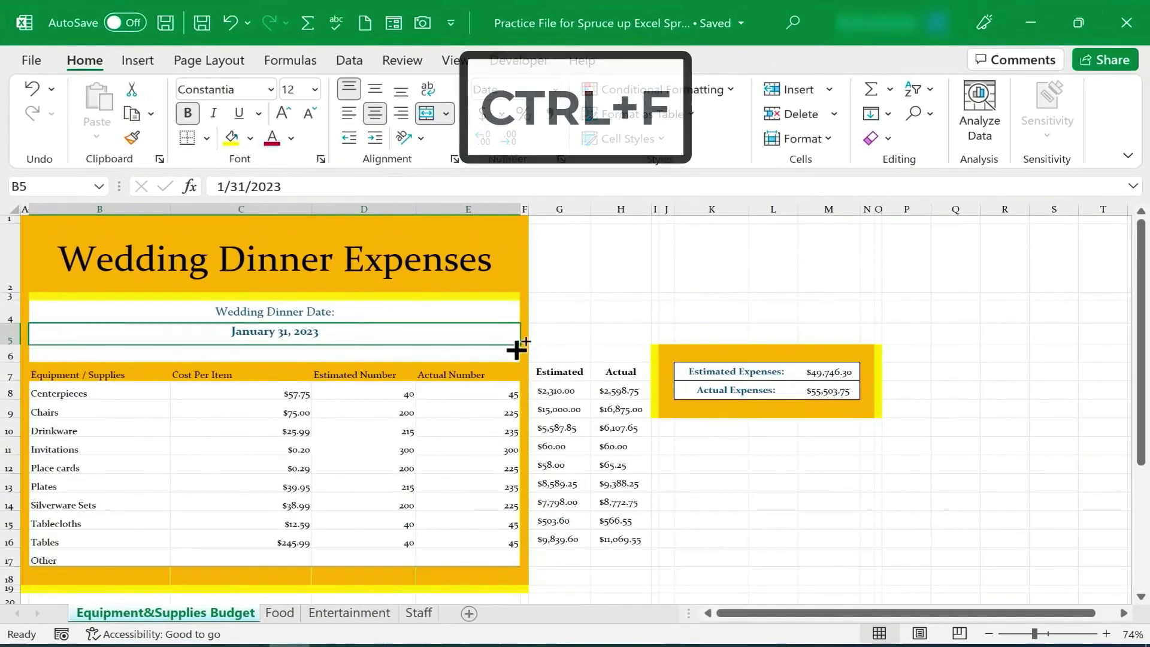
left_click(689, 157)
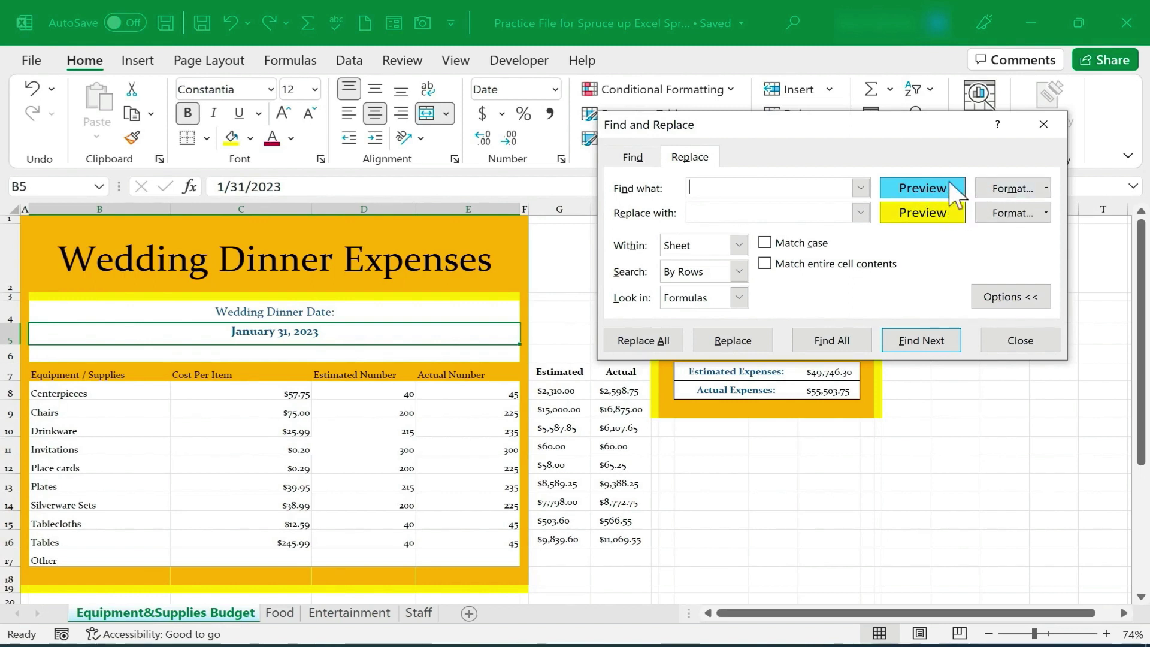
left_click(1011, 189)
left_click(935, 552)
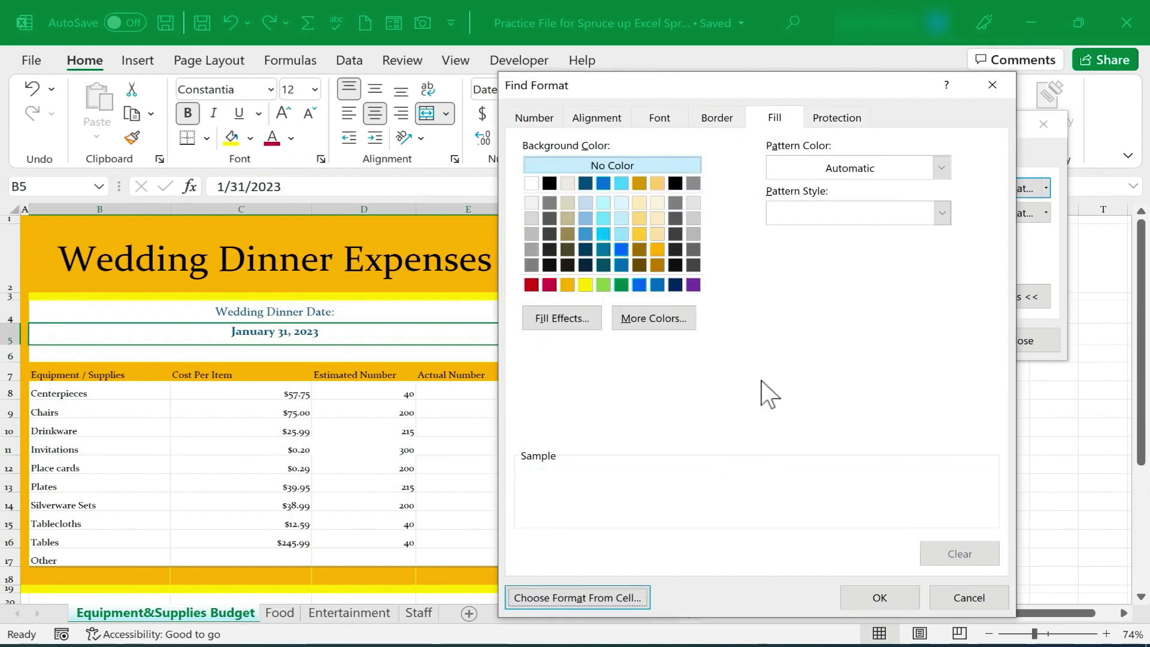
left_click(660, 117)
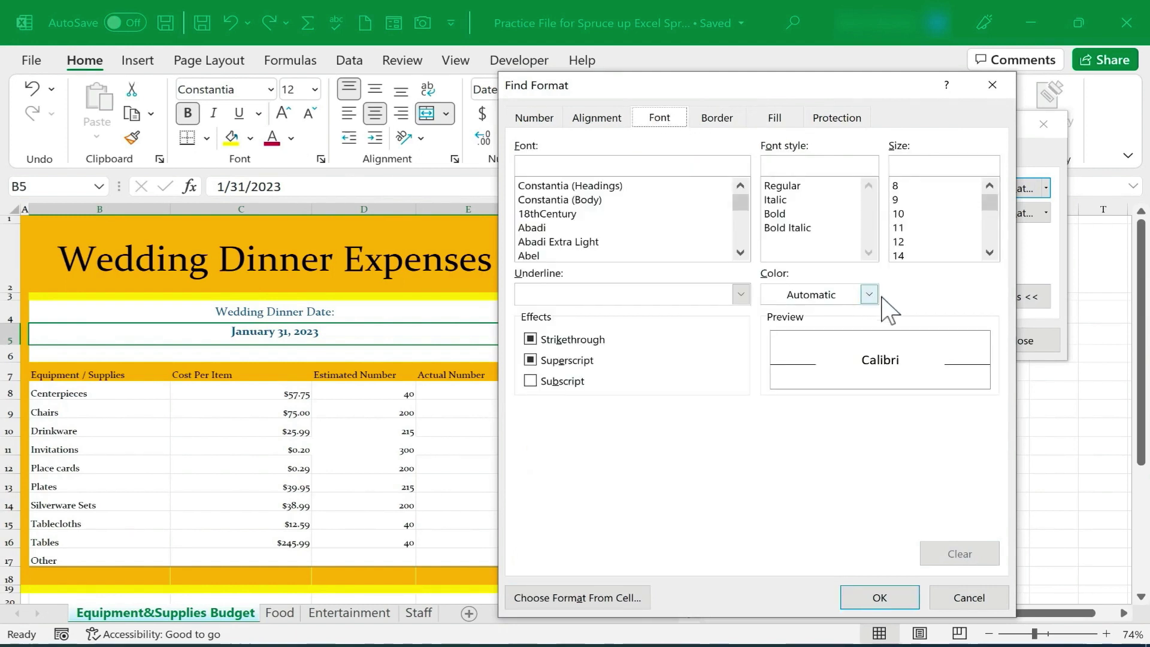
left_click(868, 294)
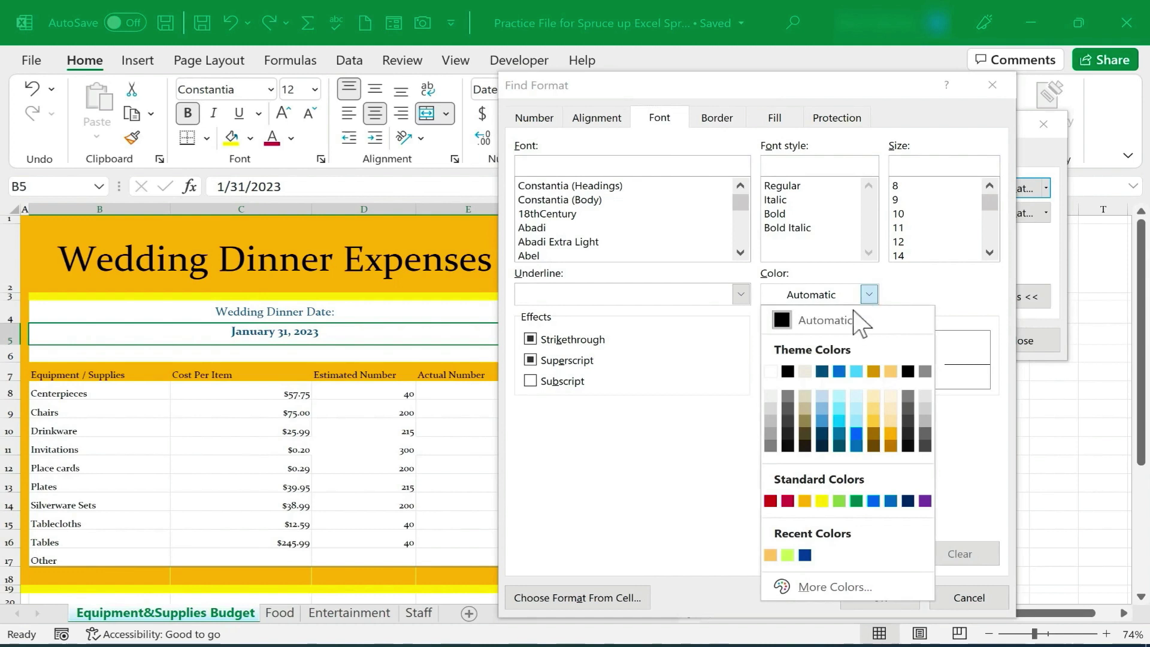
left_click(820, 371)
left_click(877, 597)
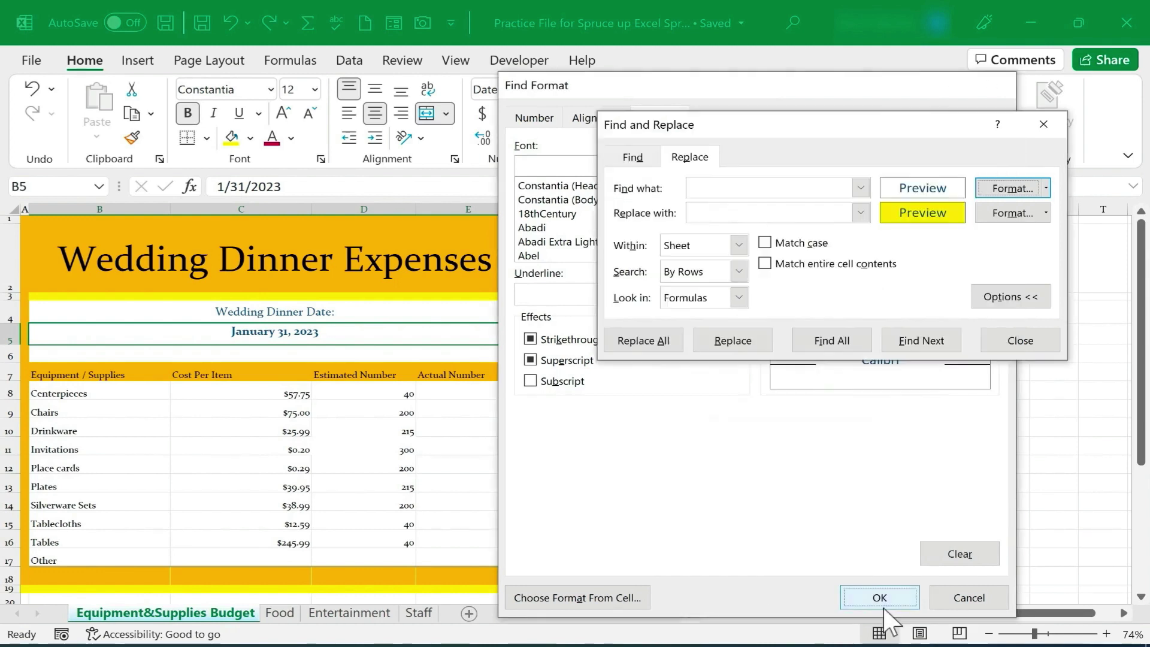
- Set the replacement format to a black font with its fill criterion cleared, and replace all matches on the sheet
left_click(980, 213)
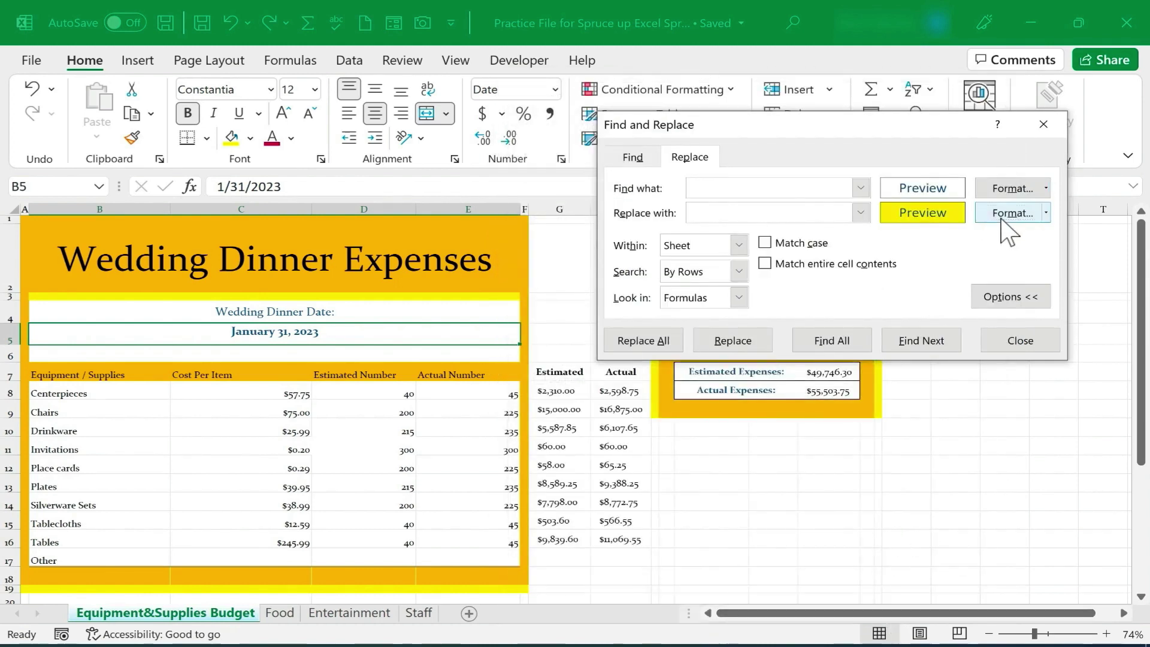
left_click(868, 294)
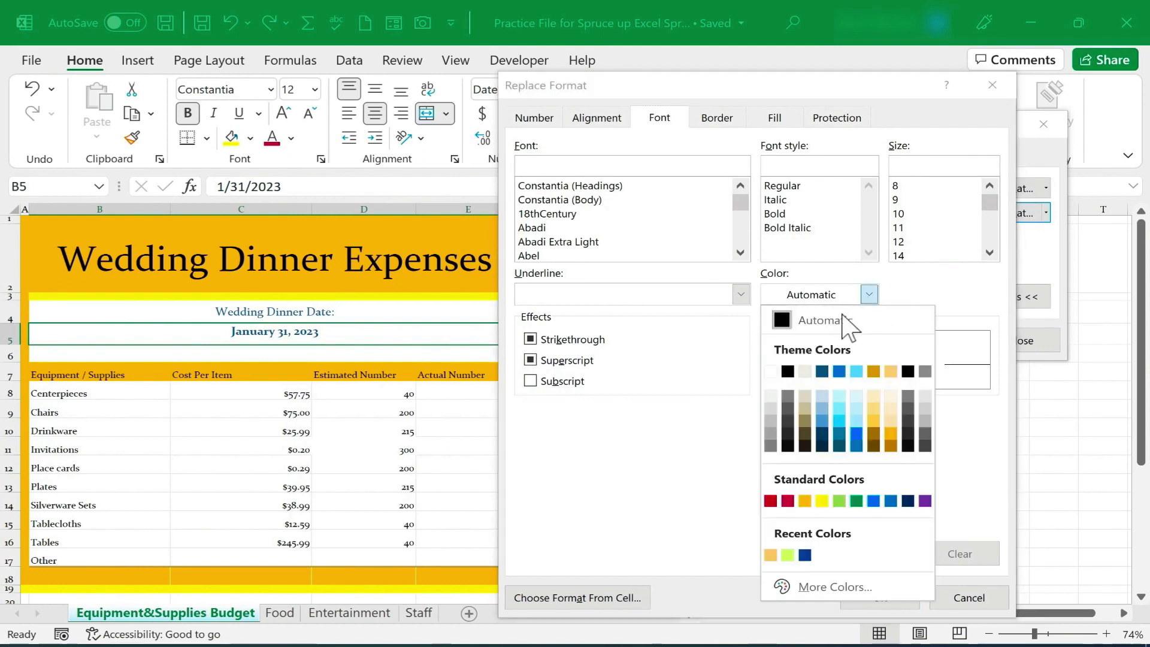
left_click(843, 321)
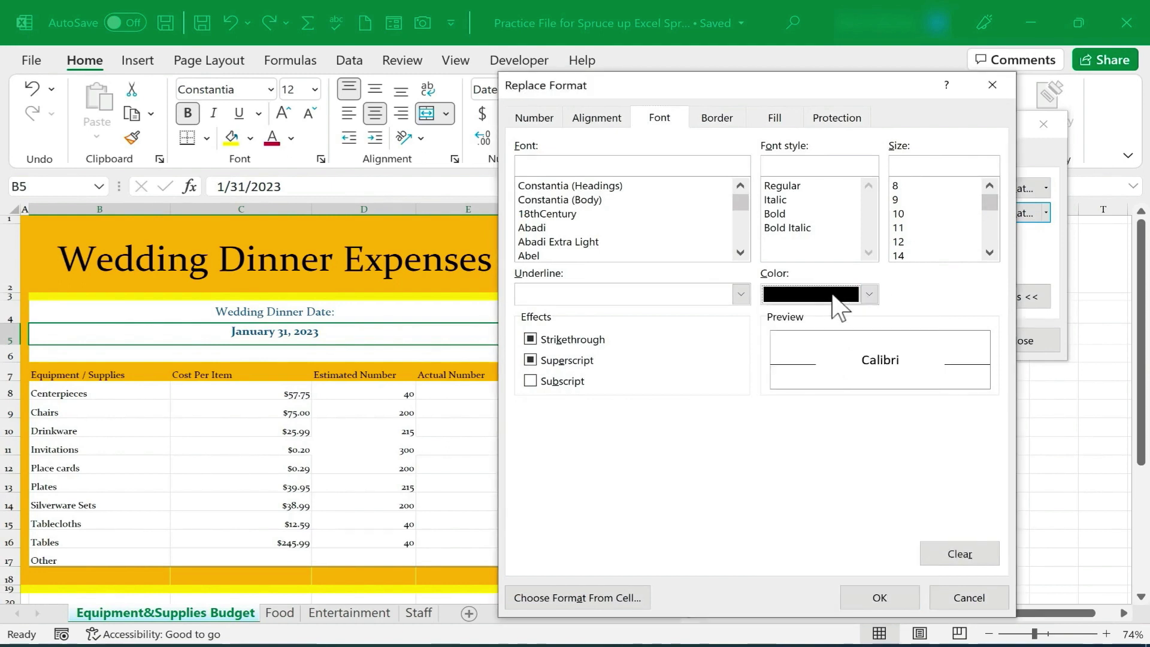
left_click(776, 118)
left_click(956, 558)
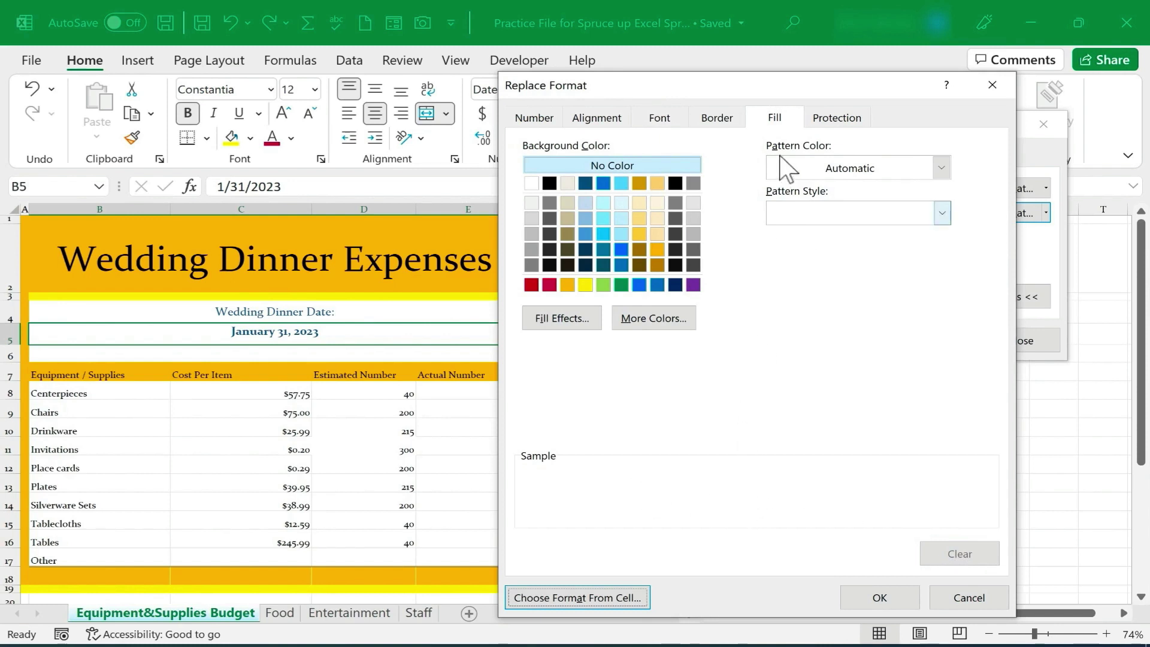
left_click(659, 119)
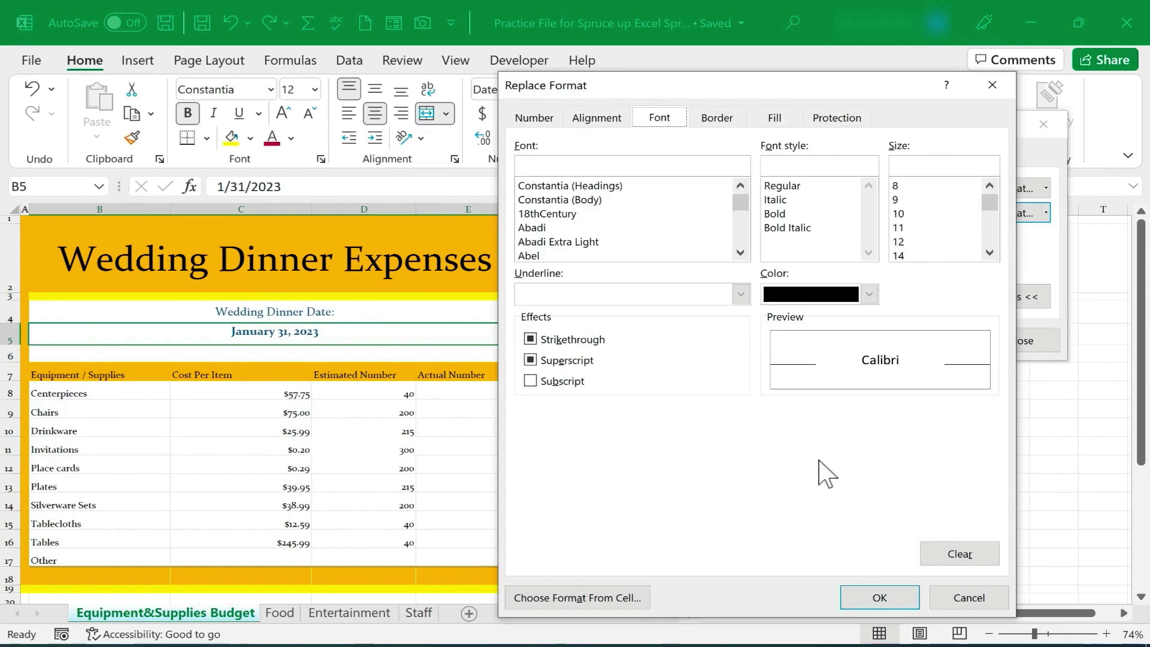
left_click(879, 597)
left_click(656, 343)
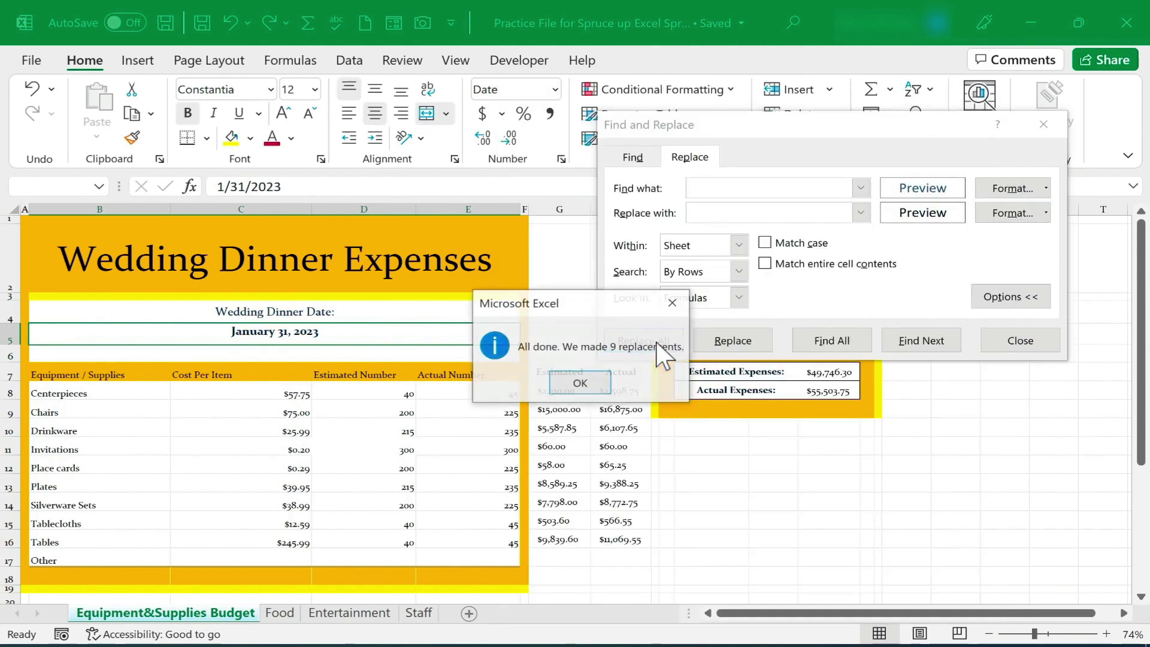
left_click(590, 383)
- Check the font color of the wedding dinner date and the Estimated Expenses and Actual Expenses labels
left_click(404, 409)
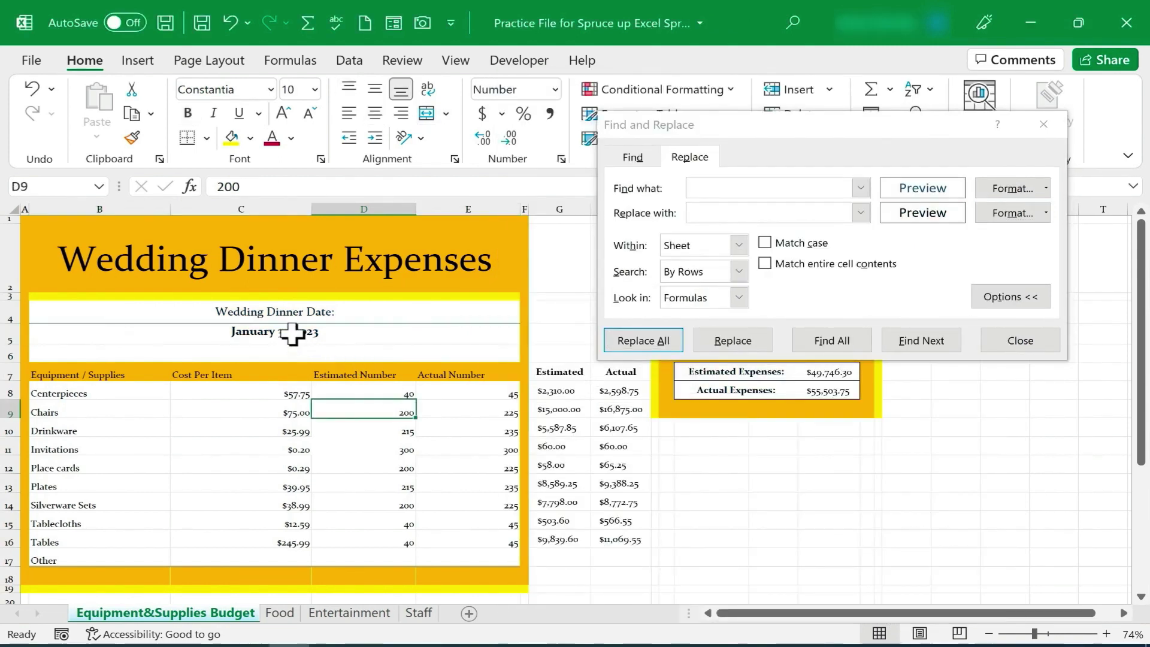
left_click(291, 333)
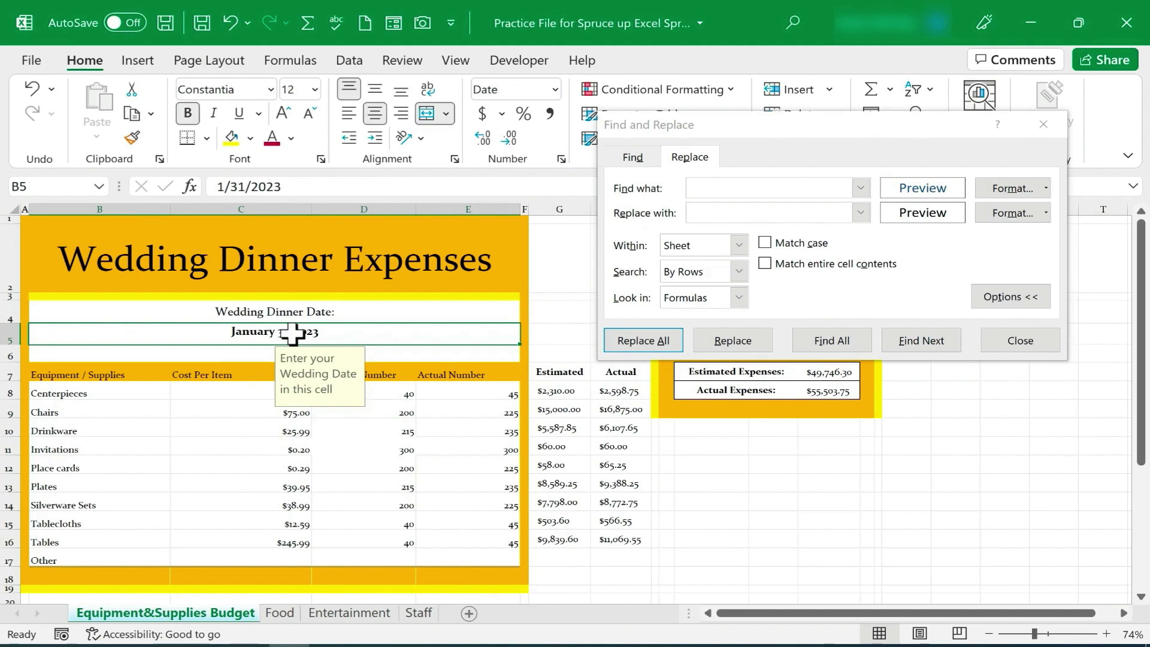
left_click(291, 137)
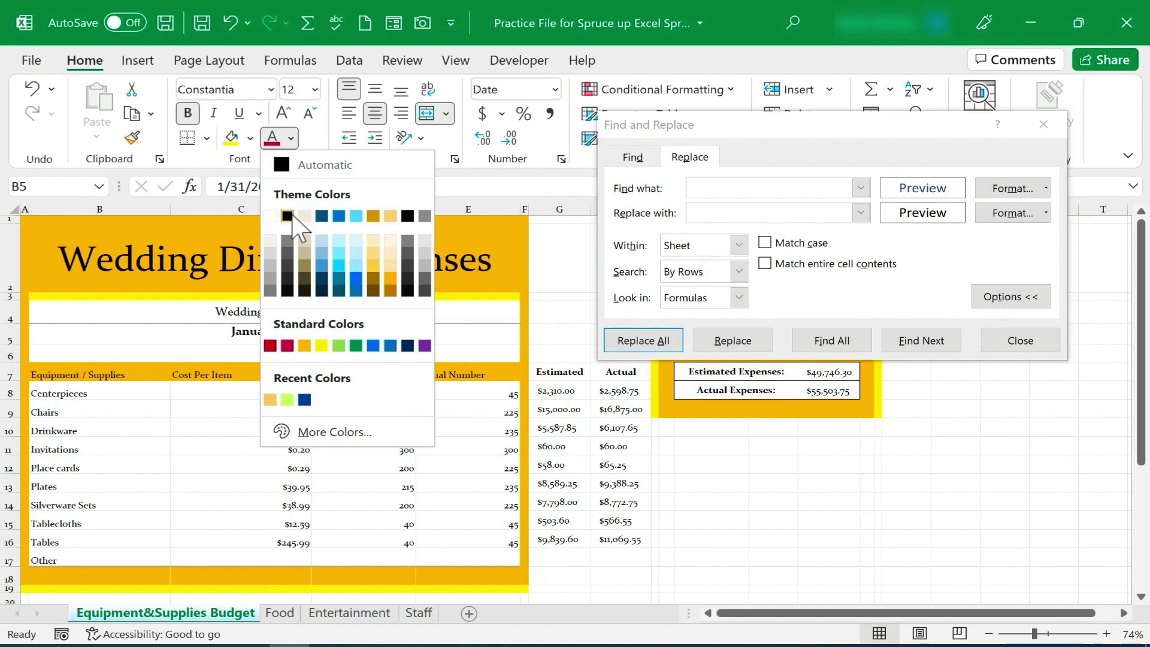
left_click(713, 390)
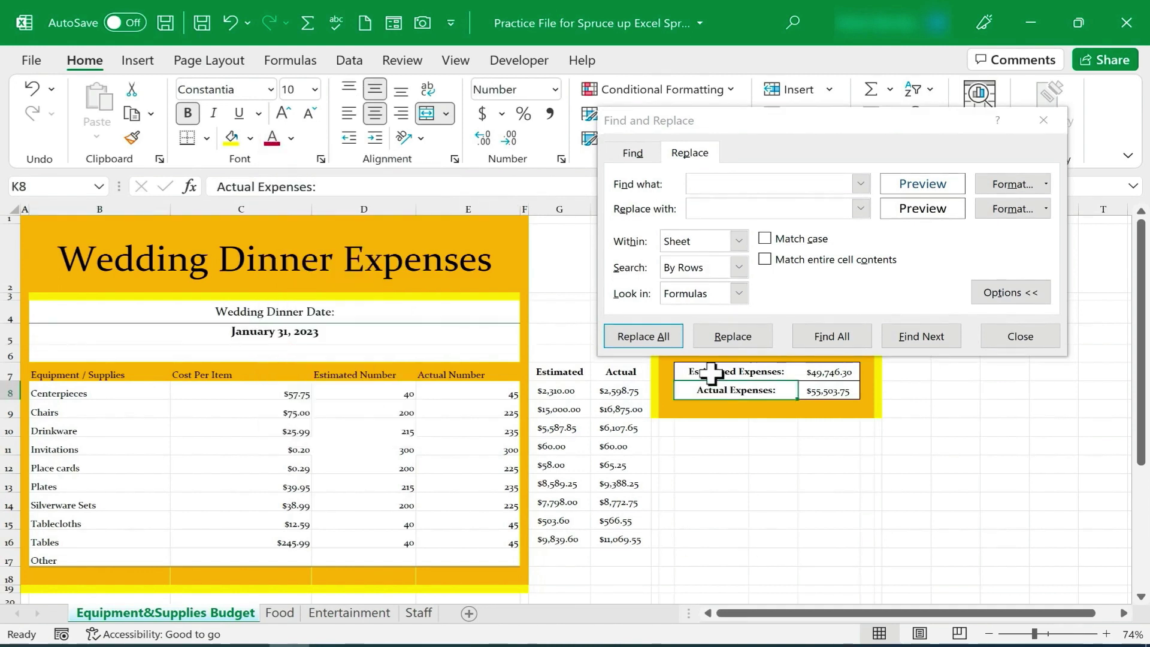
left_click(711, 372)
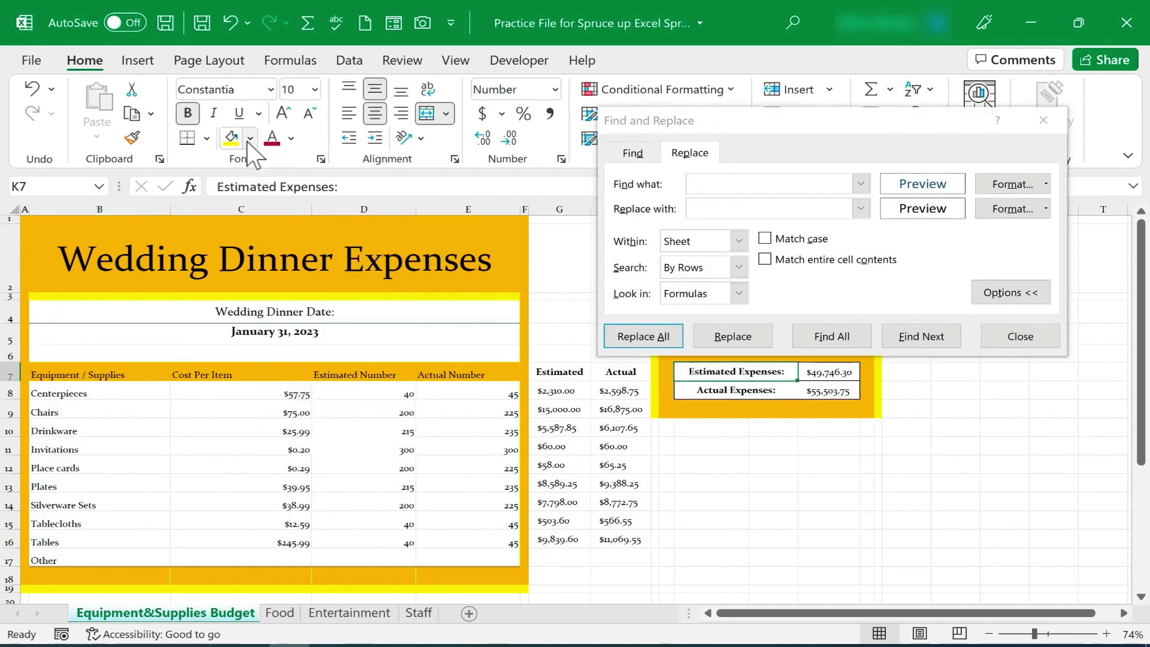
left_click(291, 138)
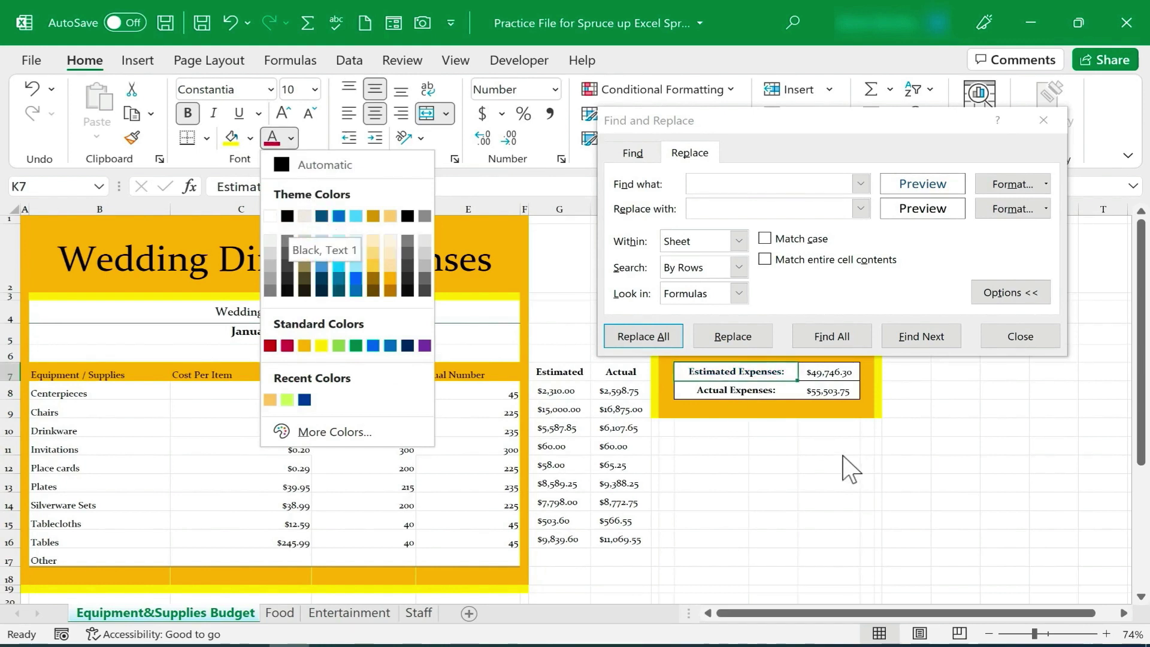
- Clear the format to find in Find and Replace and set its font to Constantia (Body)
key("Escape")
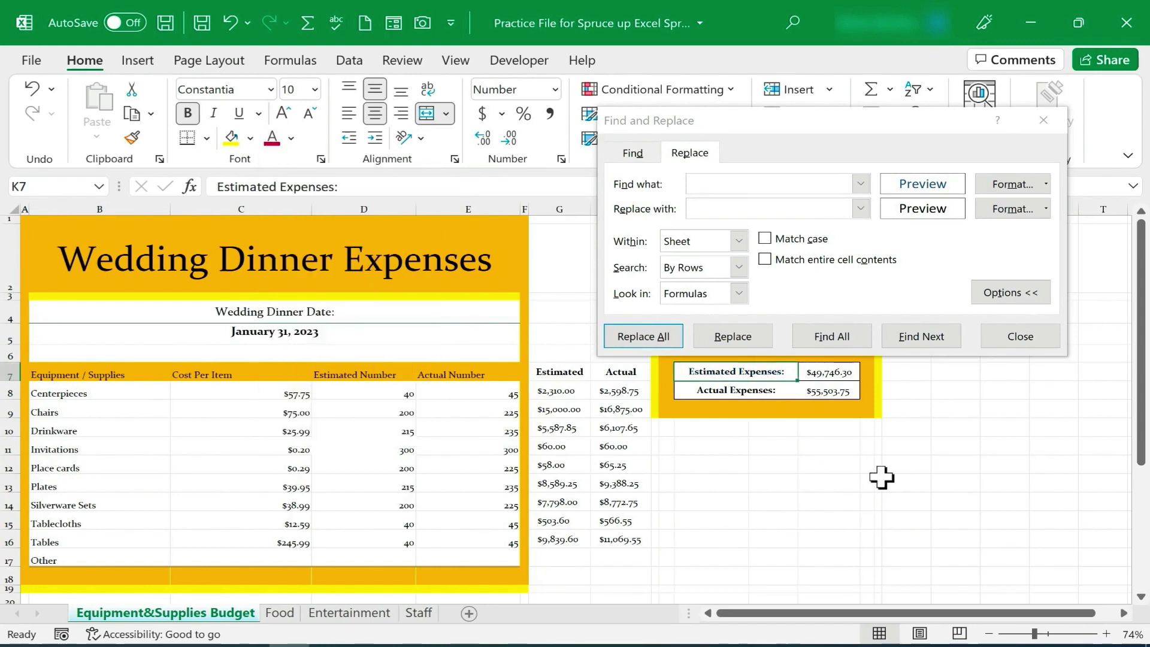
left_click(1012, 185)
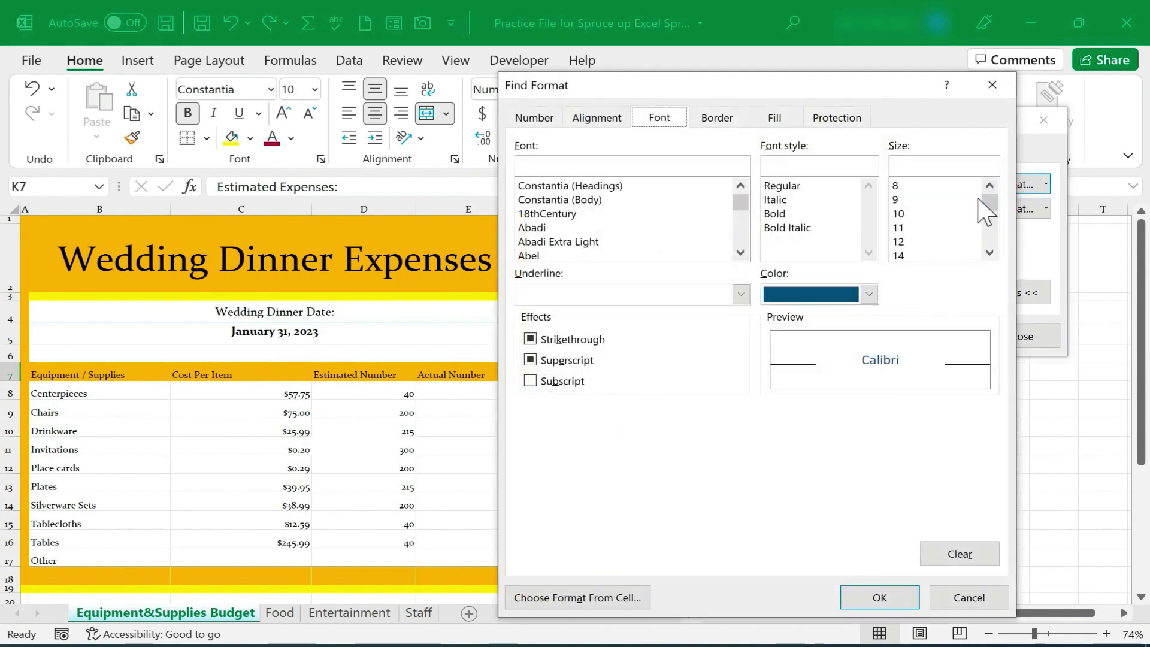
left_click(959, 554)
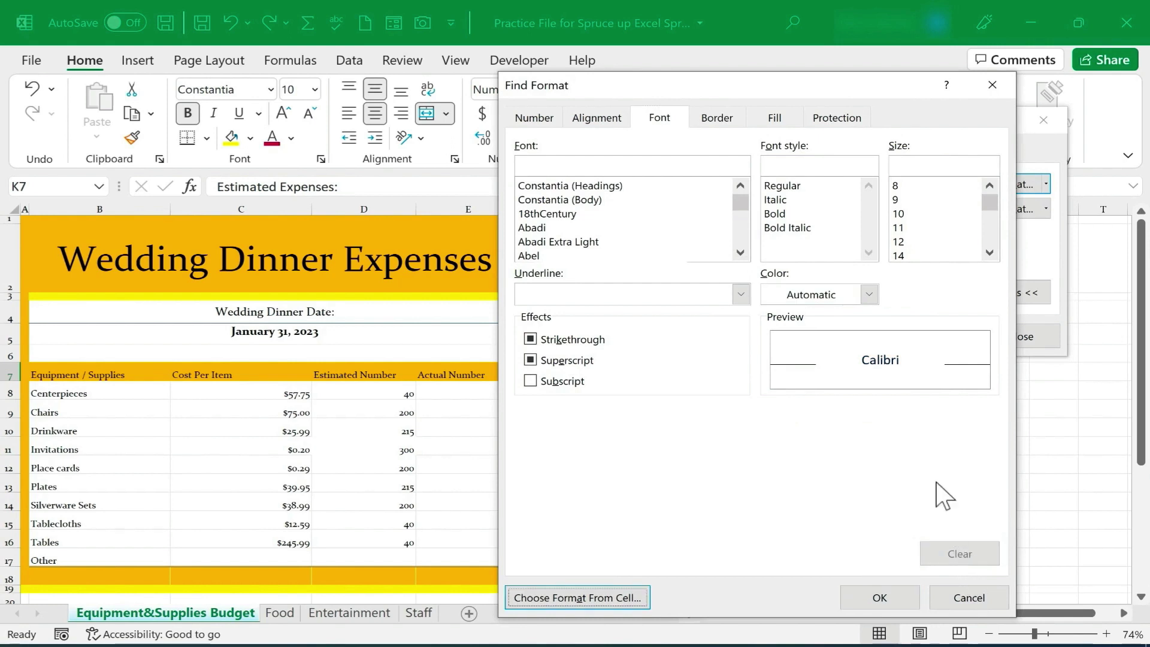
left_click(563, 202)
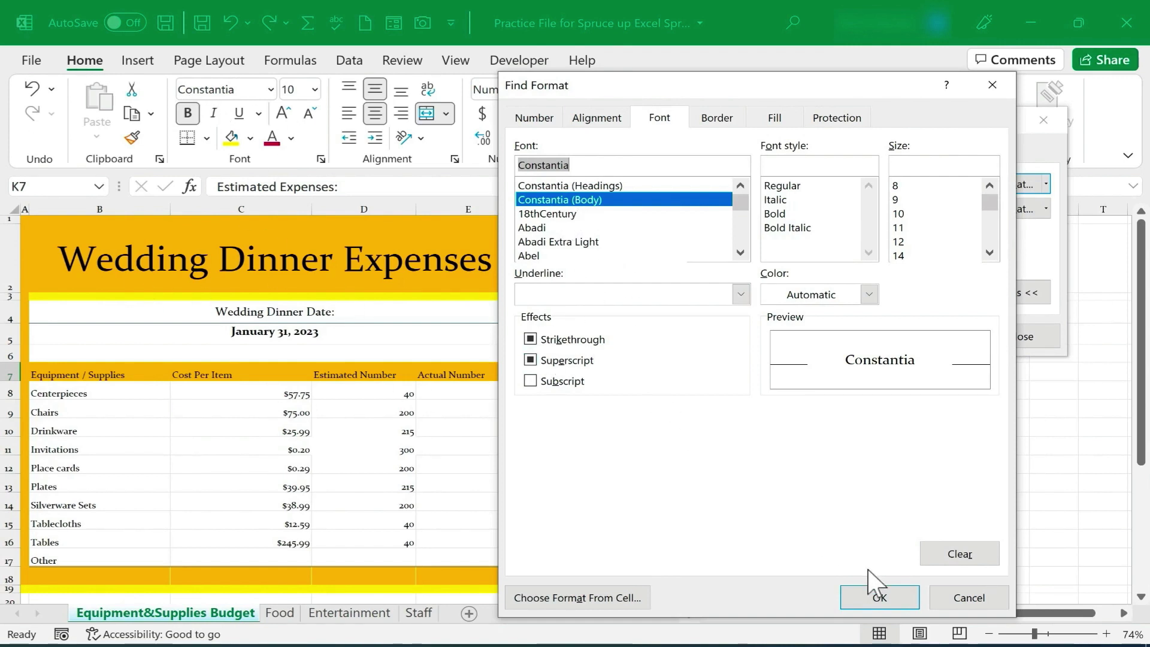
left_click(880, 598)
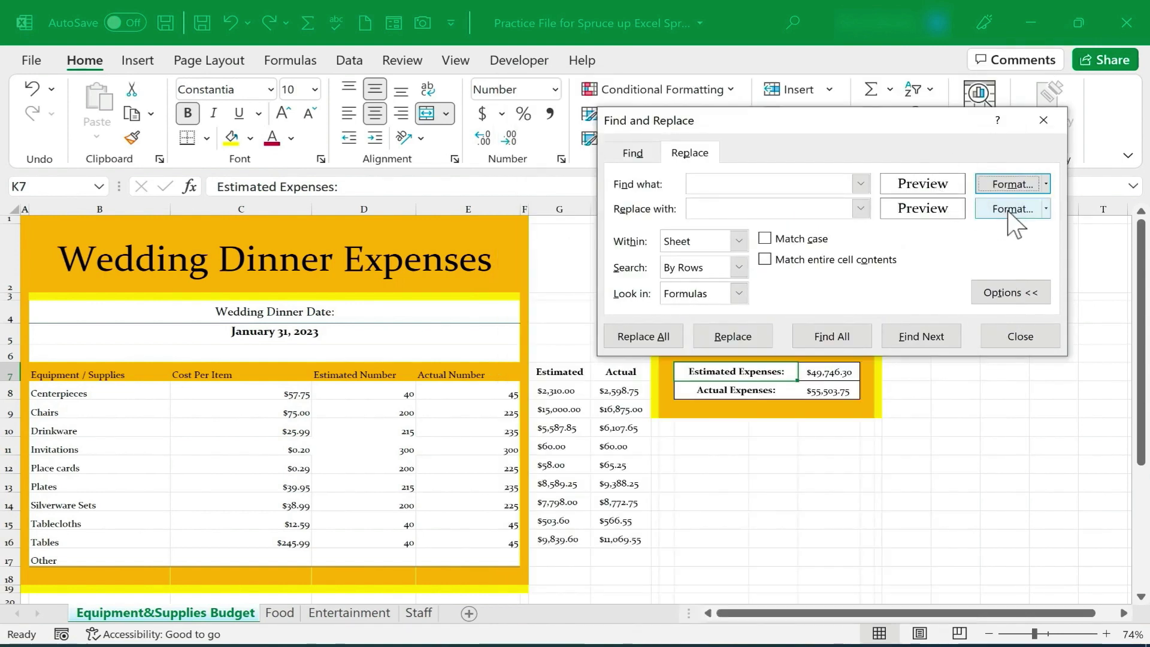
- Set the font of the replacement format to Abadi
left_click(1011, 209)
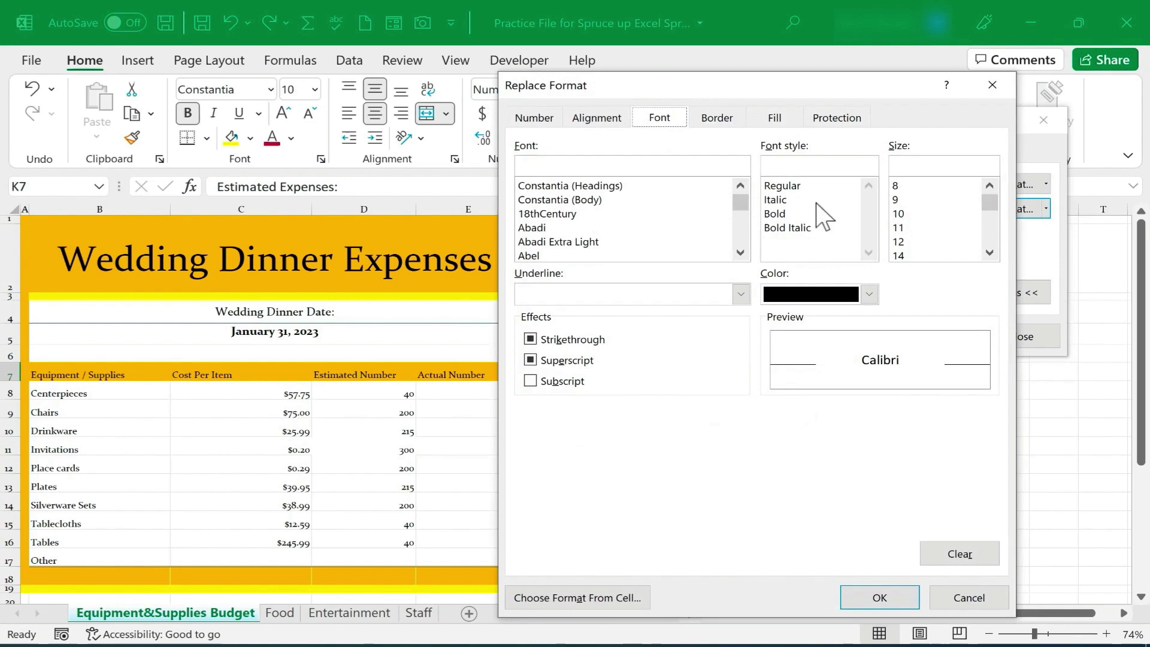
left_click(541, 228)
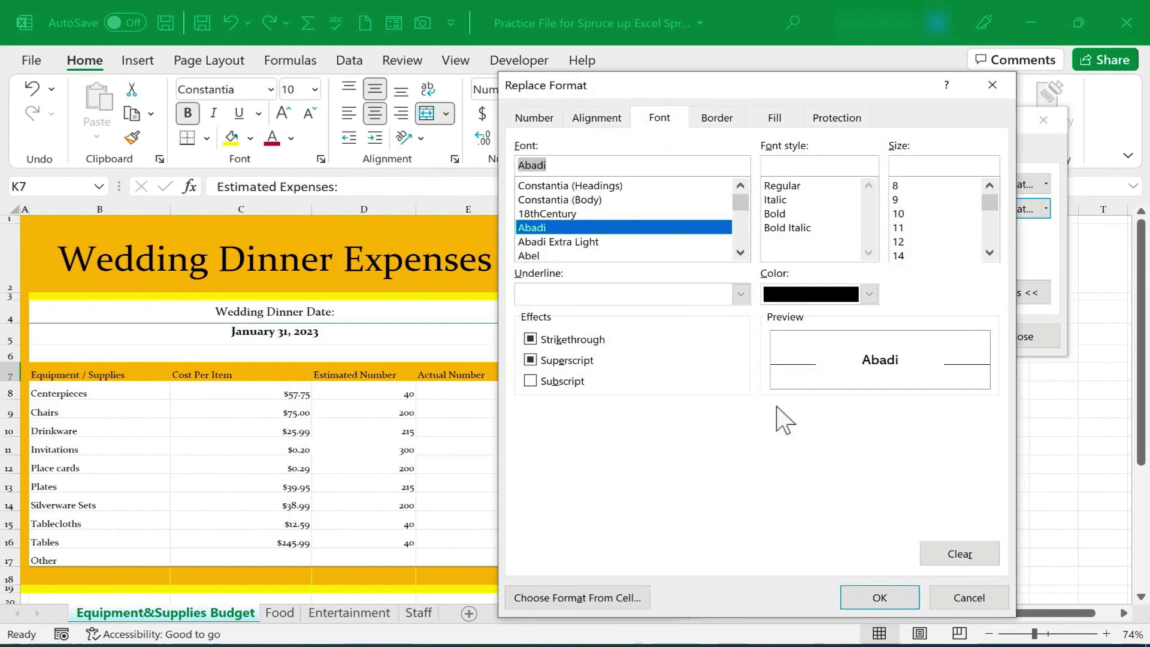
left_click(898, 602)
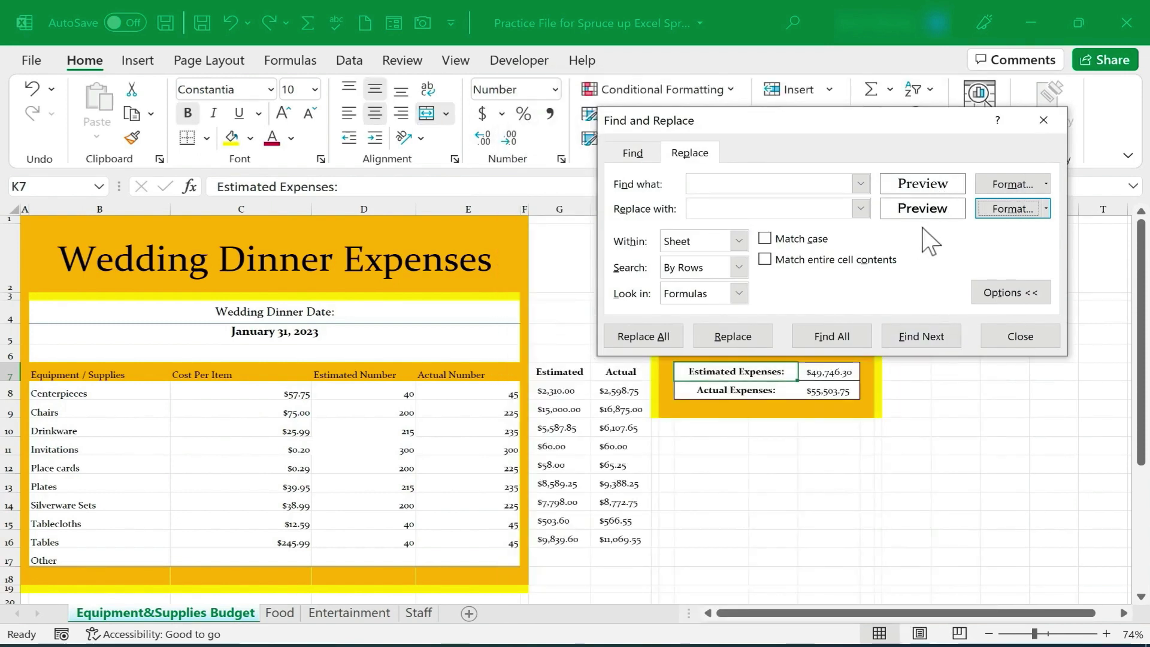
- Replace the font of matching cells one at a time, starting from the Estimated Expenses label
left_click(731, 338)
left_click(730, 337)
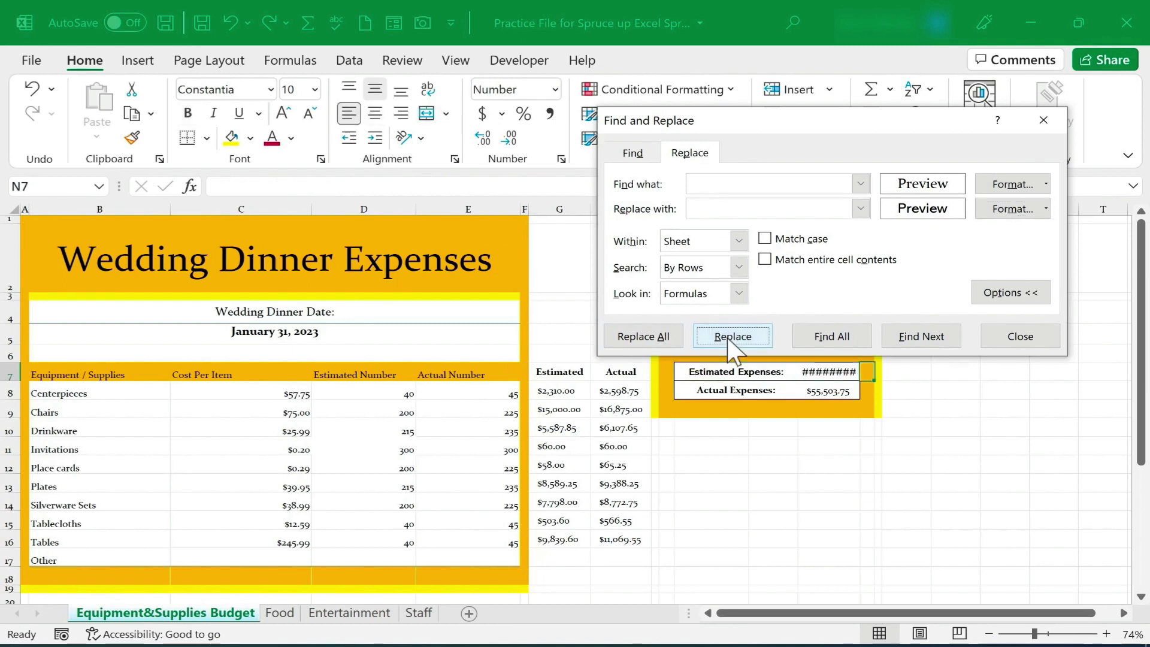
left_click(730, 342)
left_click(730, 342)
left_click(731, 343)
left_click(731, 342)
left_click(733, 337)
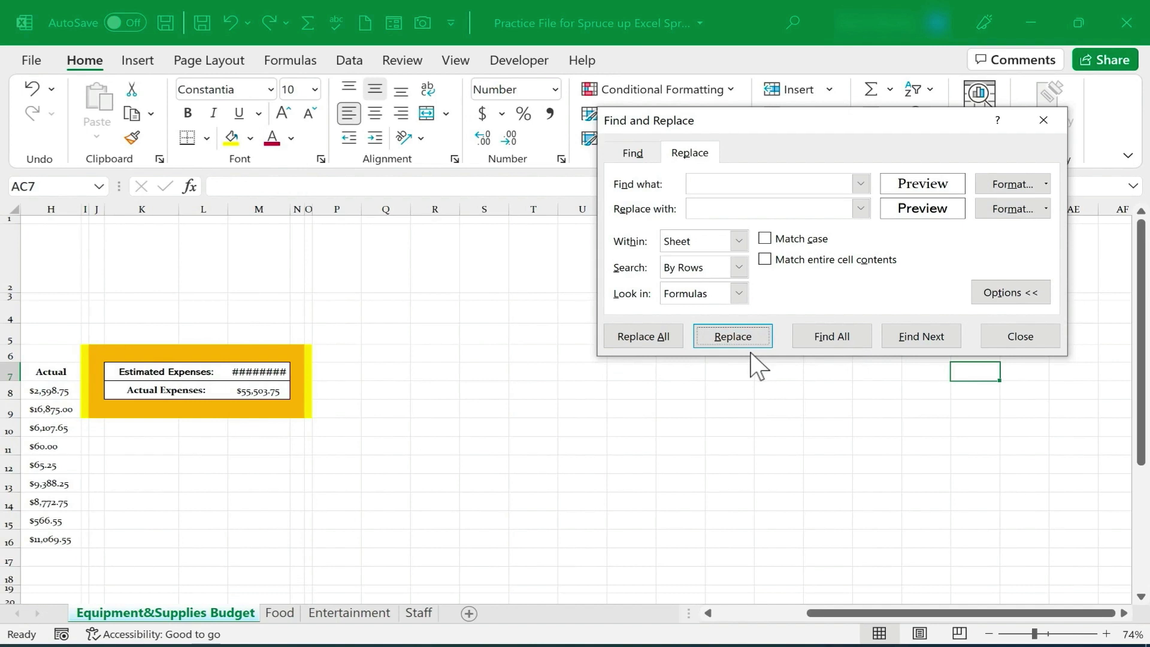
left_click(749, 342)
- Replace the font in all matching cells on the sheet at once
left_click_drag(905, 617, 581, 629)
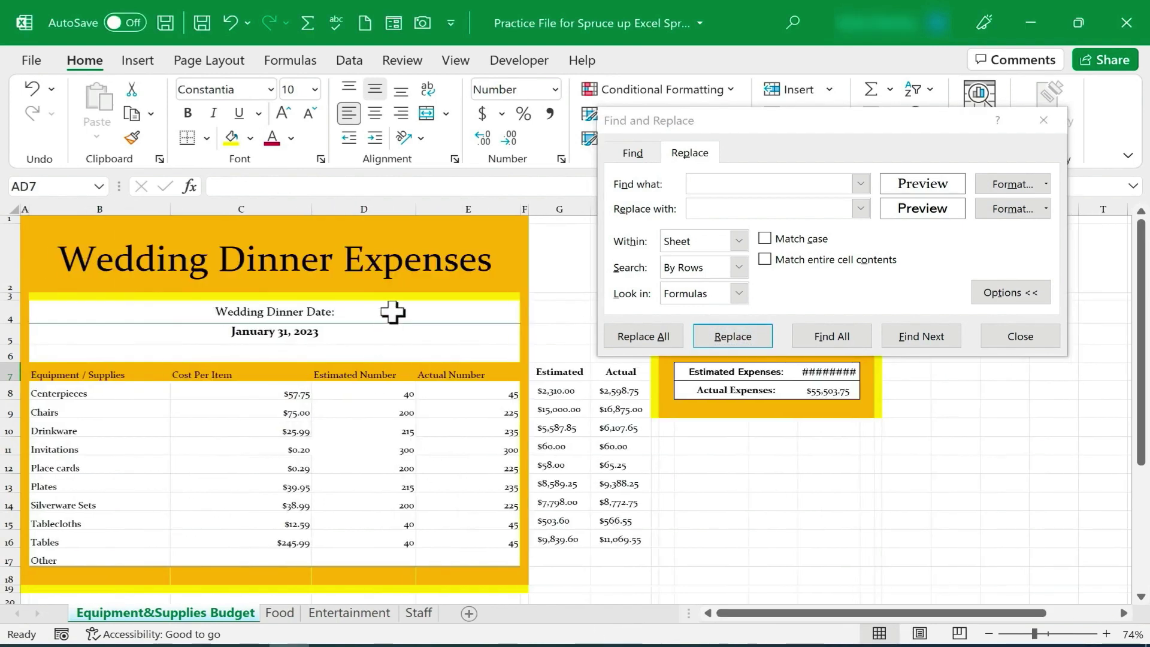
left_click(740, 339)
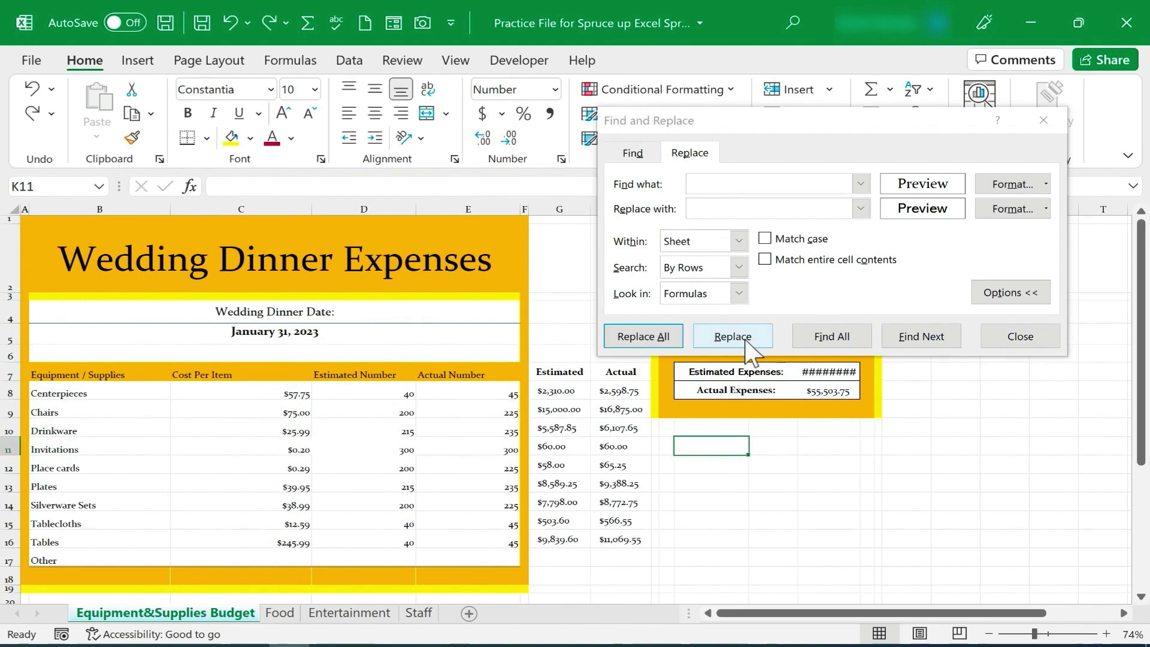
left_click(664, 340)
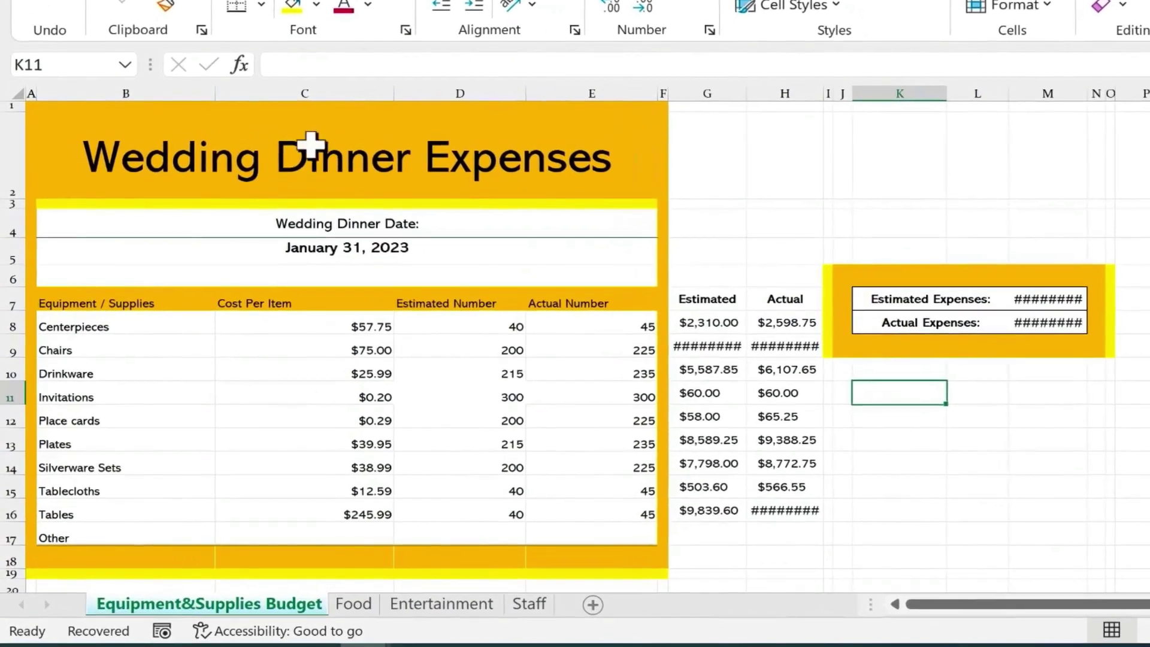
- Check the font of the sheet title, the supplies table, the Estimated and Actual columns and the expense total labels
left_click(214, 175)
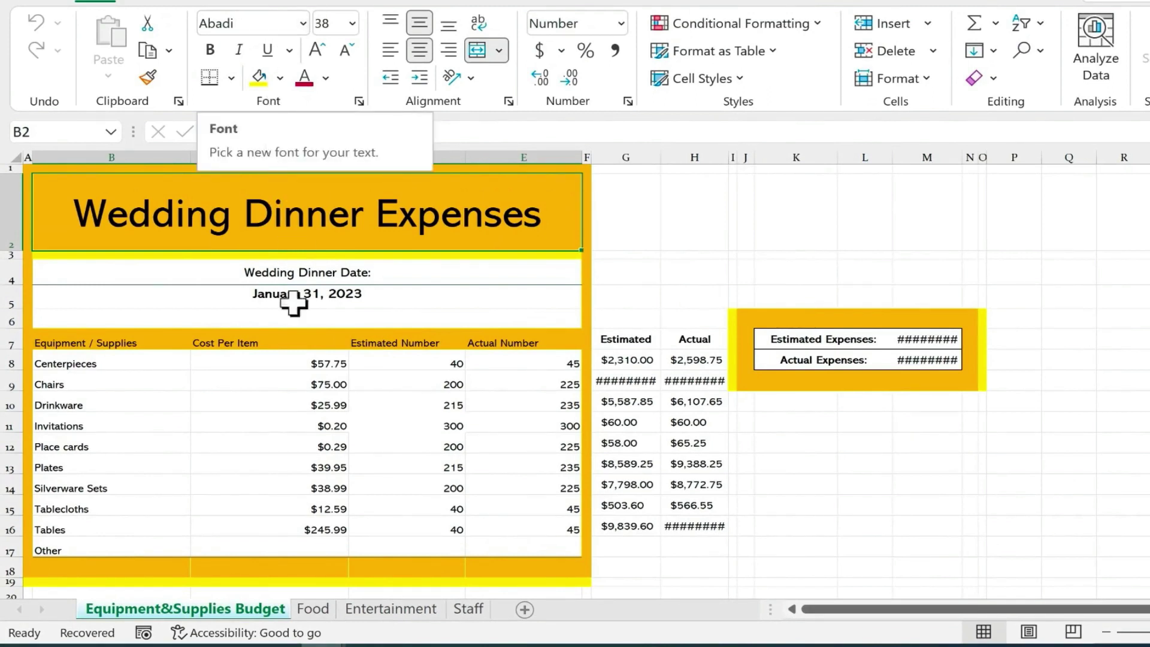
left_click(149, 508)
left_click(667, 505)
left_click(629, 397)
left_click(634, 376)
left_click(812, 335)
left_click(833, 360)
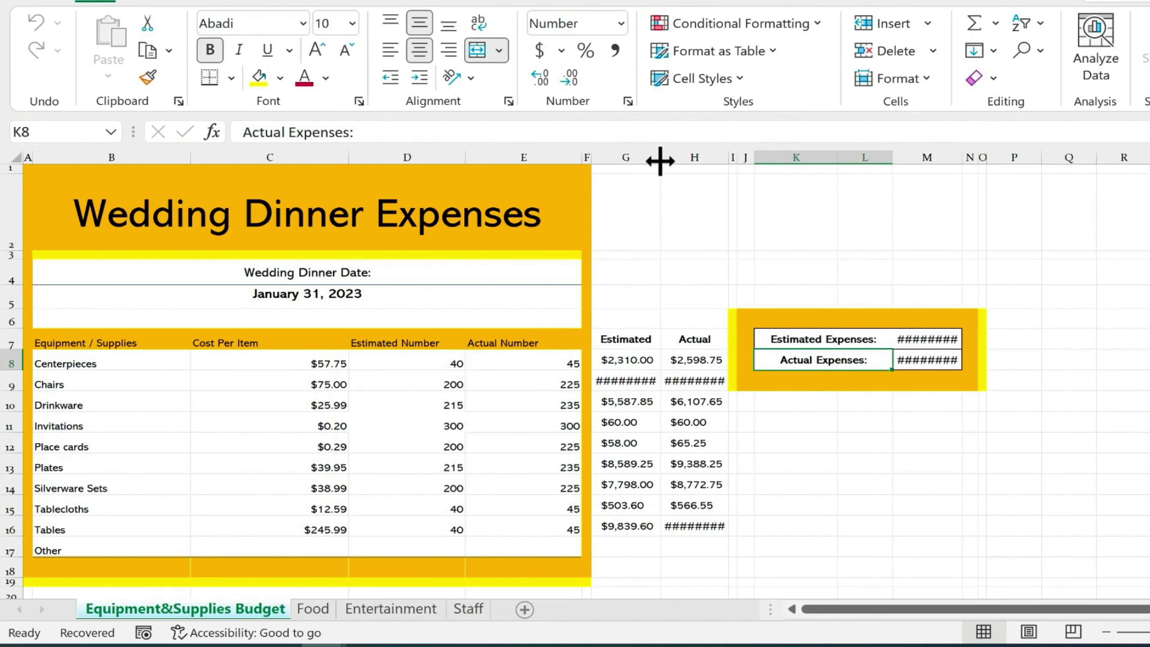
- Widen columns G and M slightly and autofit column H so that their dollar amounts fit
left_click_drag(660, 161, 662, 155)
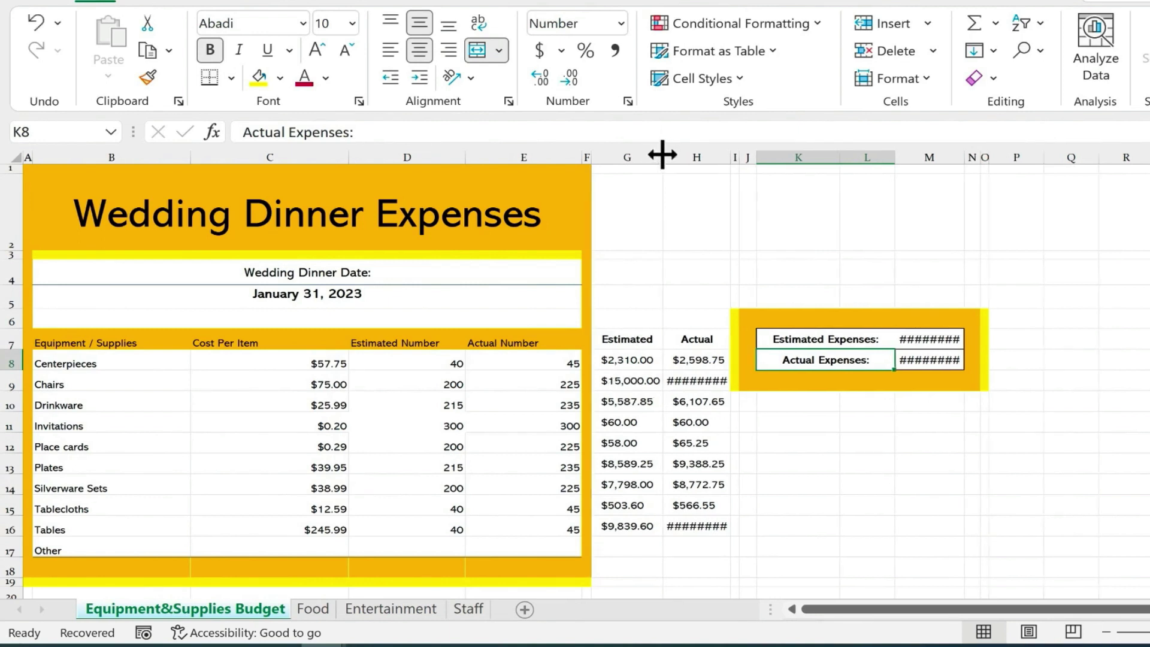
double_click(728, 159)
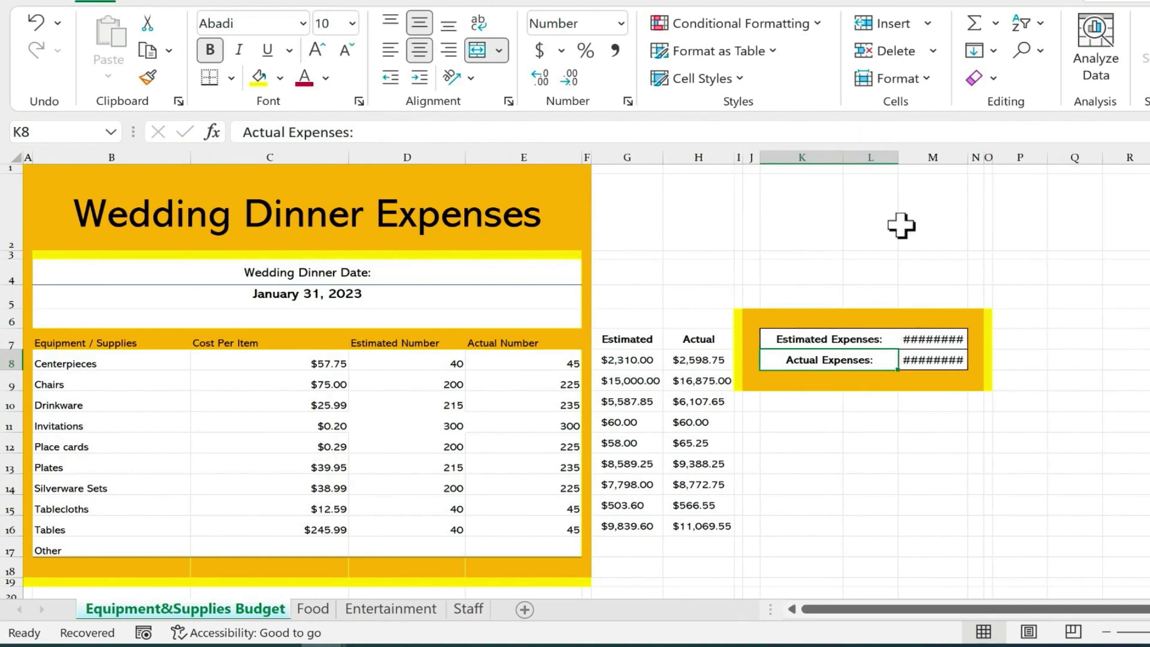
left_click_drag(968, 155, 970, 155)
left_click(962, 442)
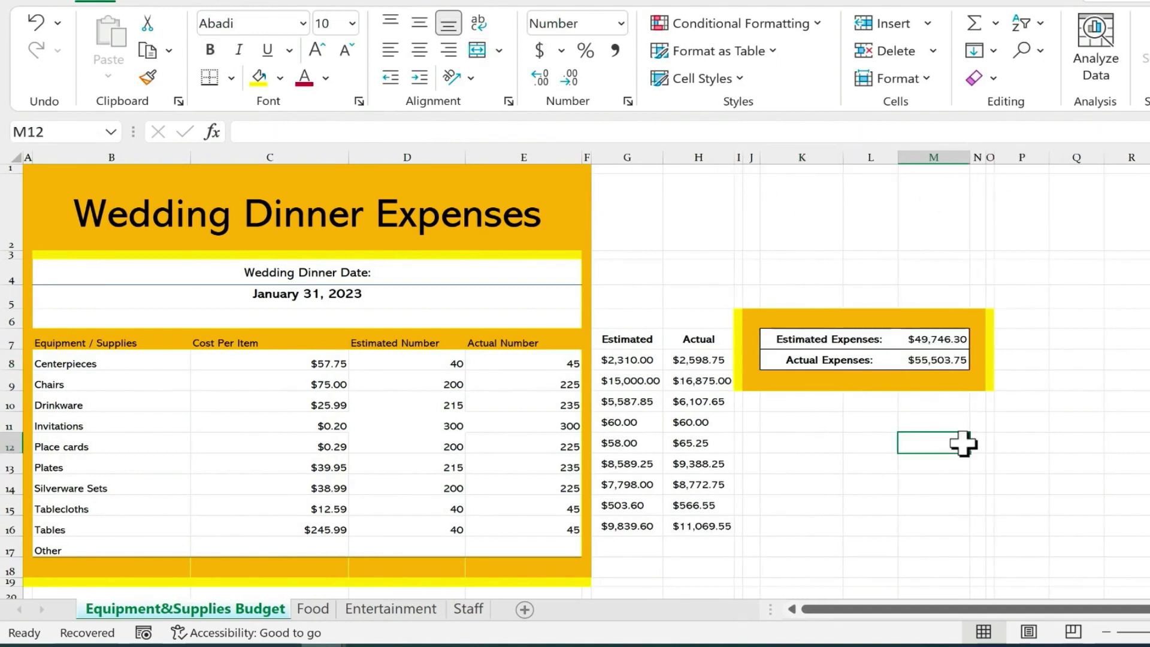